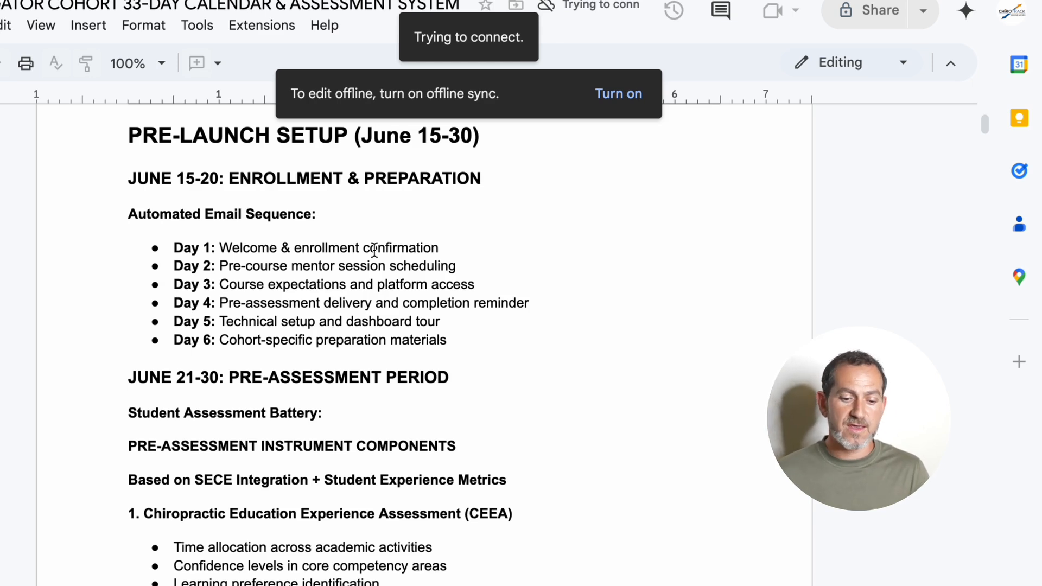
Review the pre-launch email sequence and the pre-assessment components for each Navigator cohort in the calendar document.
{"action": "scroll", "coordinate": [374, 250], "scroll_direction": "down", "scroll_amount": 3}
{"action": "scroll", "coordinate": [374, 250], "scroll_direction": "down", "scroll_amount": 1}
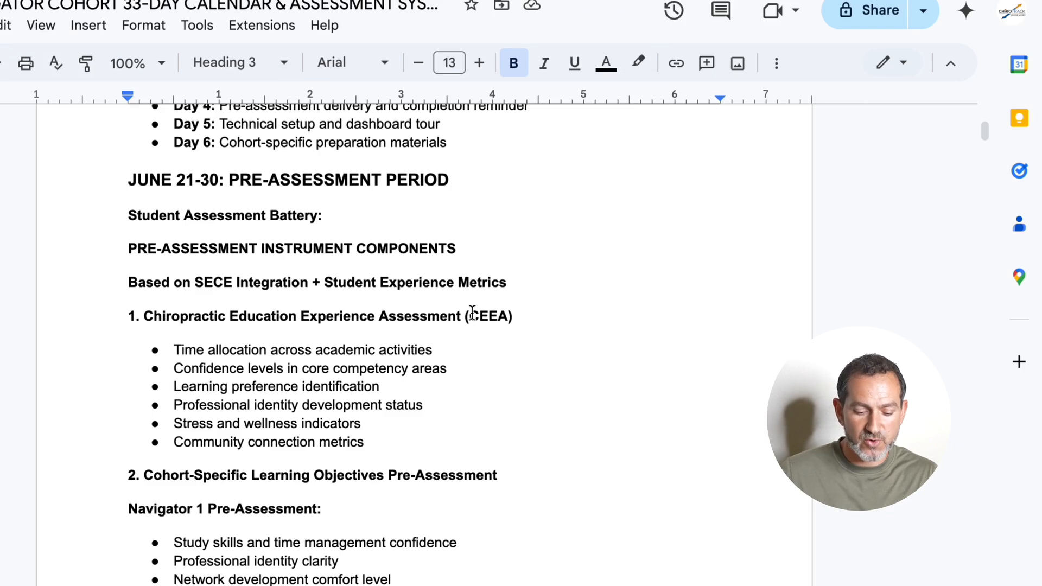
{"action": "scroll", "coordinate": [472, 313], "scroll_direction": "down", "scroll_amount": 2}
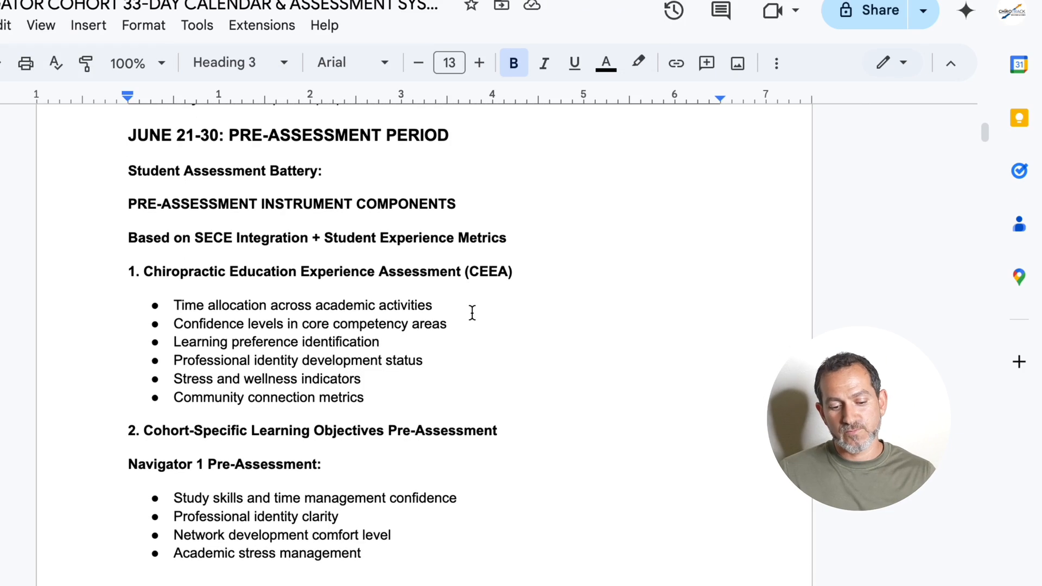
{"action": "scroll", "coordinate": [472, 312], "scroll_direction": "down", "scroll_amount": 5}
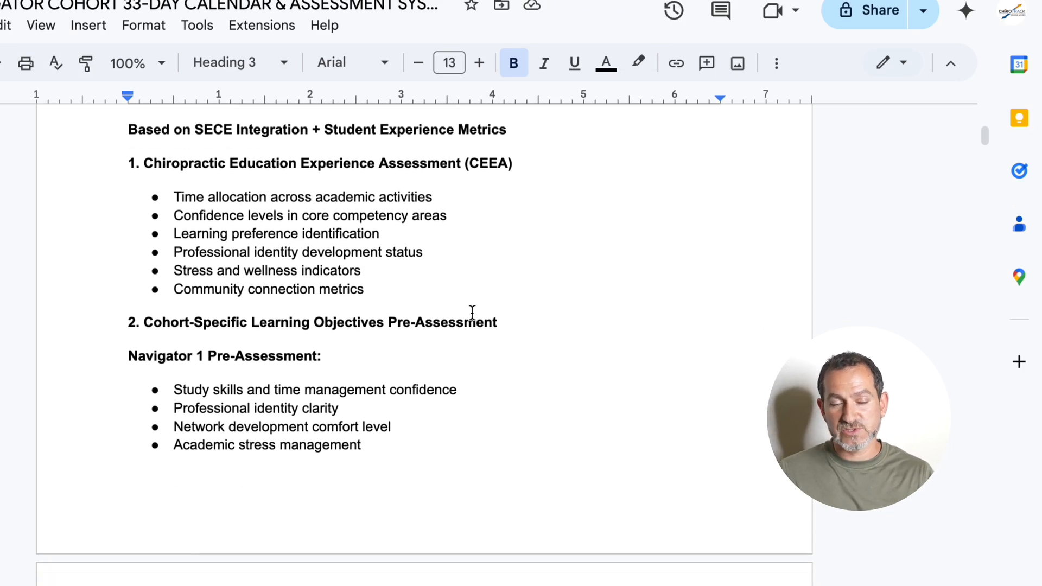
{"action": "scroll", "coordinate": [472, 313], "scroll_direction": "down", "scroll_amount": 10}
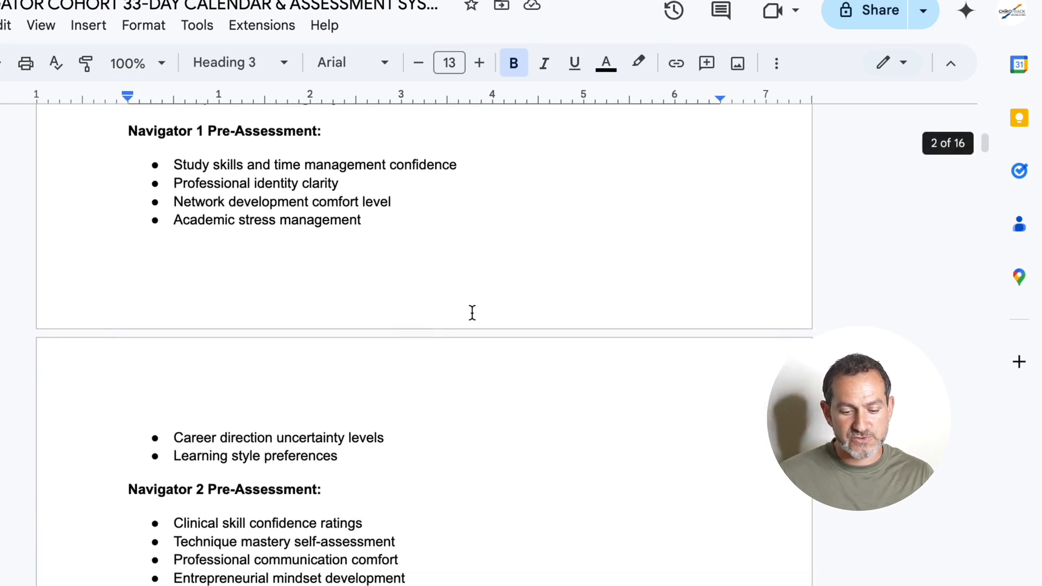
{"action": "scroll", "coordinate": [472, 312], "scroll_direction": "down", "scroll_amount": 15}
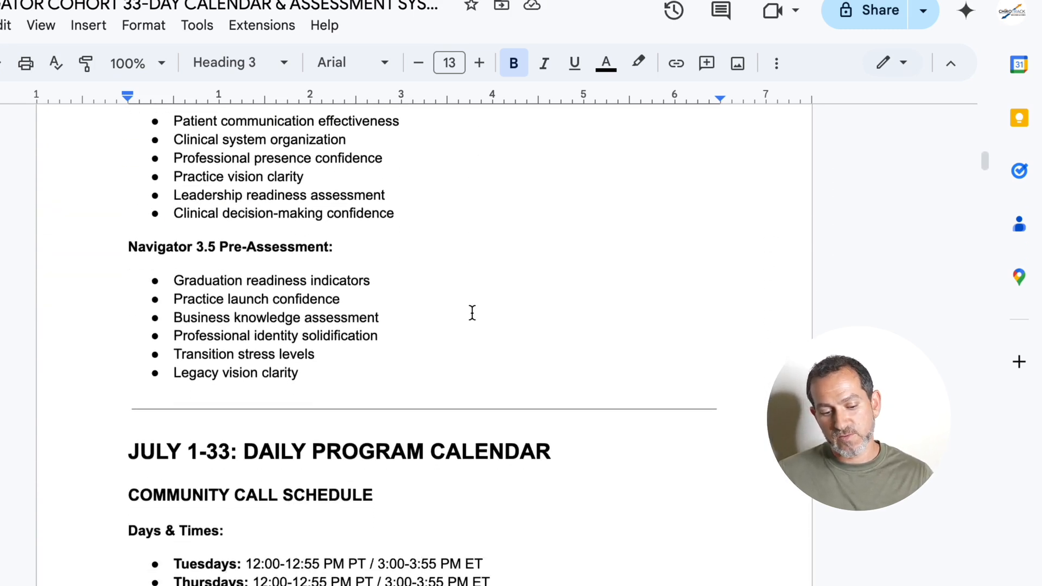
Read the community call schedule's days, times, format and structure under the July 1-33 daily program calendar.
{"action": "scroll", "coordinate": [473, 312], "scroll_direction": "down", "scroll_amount": 4}
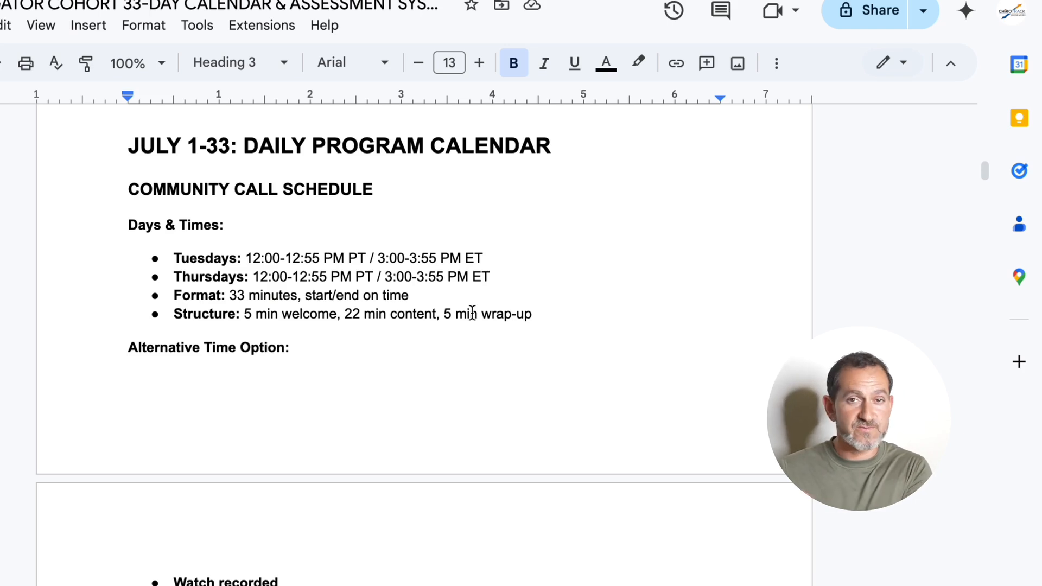
{"action": "scroll", "coordinate": [472, 313], "scroll_direction": "down", "scroll_amount": 1}
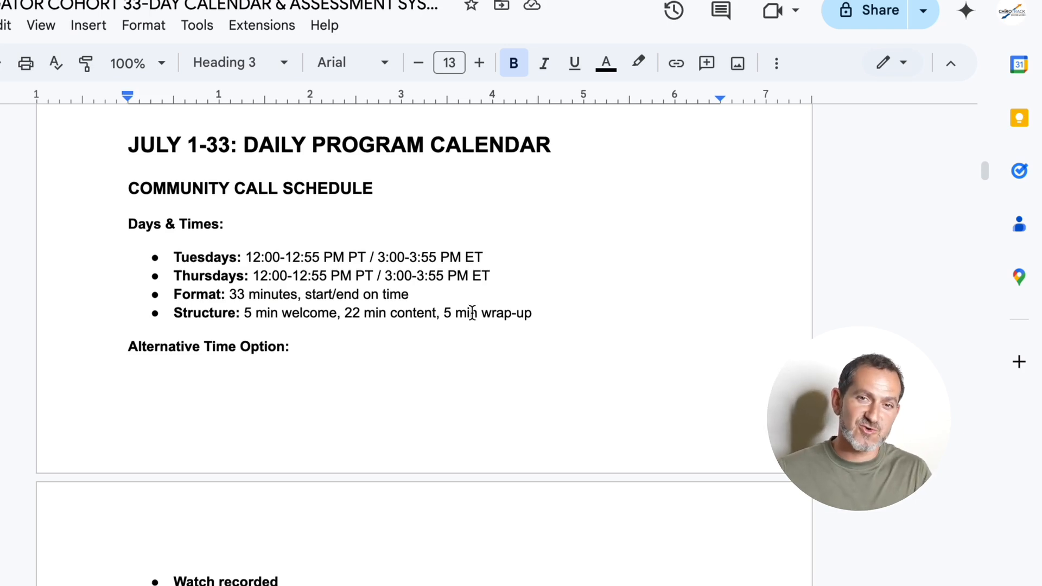
{"action": "scroll", "coordinate": [472, 313], "scroll_direction": "down", "scroll_amount": 1}
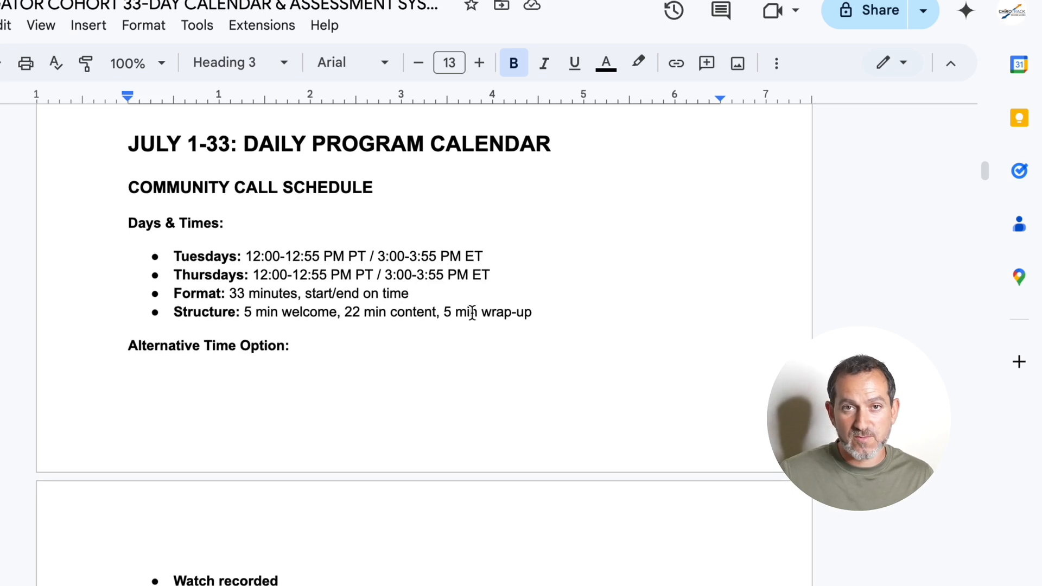
{"action": "scroll", "coordinate": [473, 313], "scroll_direction": "down", "scroll_amount": 1}
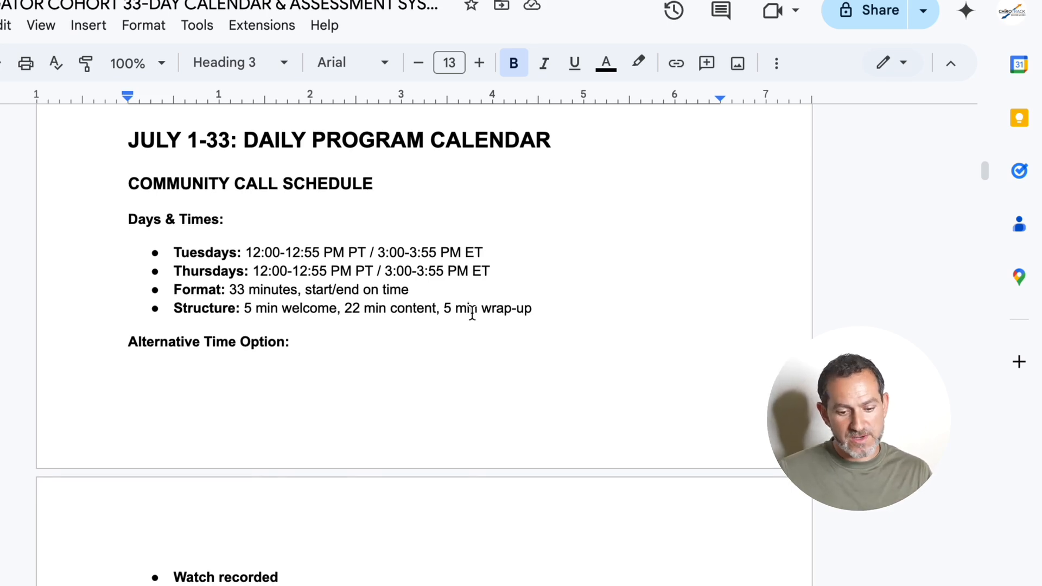
{"action": "scroll", "coordinate": [473, 315], "scroll_direction": "down", "scroll_amount": 1}
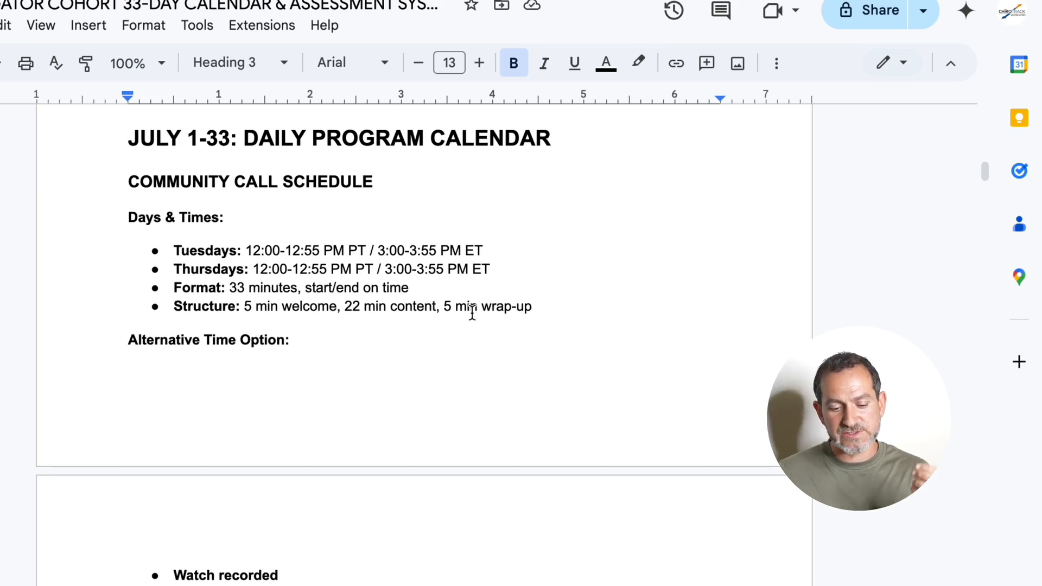
{"action": "scroll", "coordinate": [472, 313], "scroll_direction": "down", "scroll_amount": 1}
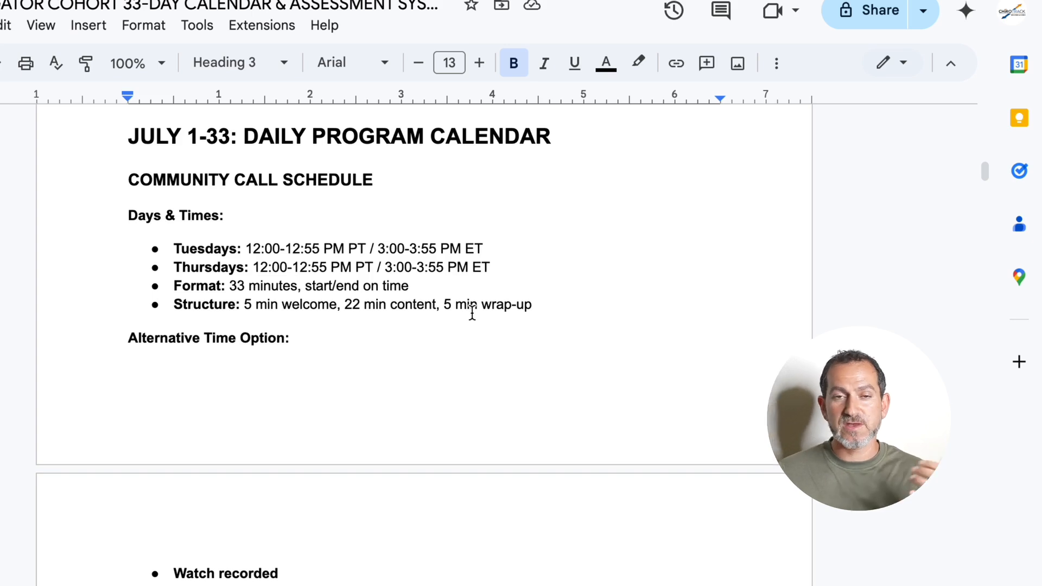
{"action": "scroll", "coordinate": [472, 313], "scroll_direction": "down", "scroll_amount": 1}
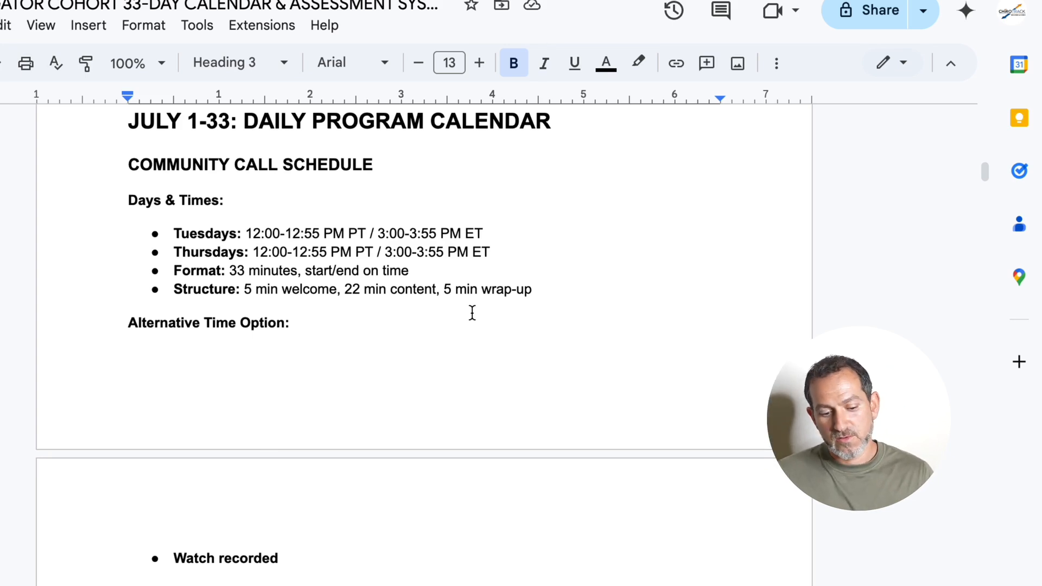
Examine the mentor call open office hours, including daily availability, slot format, capacity and purpose.
{"action": "scroll", "coordinate": [472, 313], "scroll_direction": "down", "scroll_amount": 5}
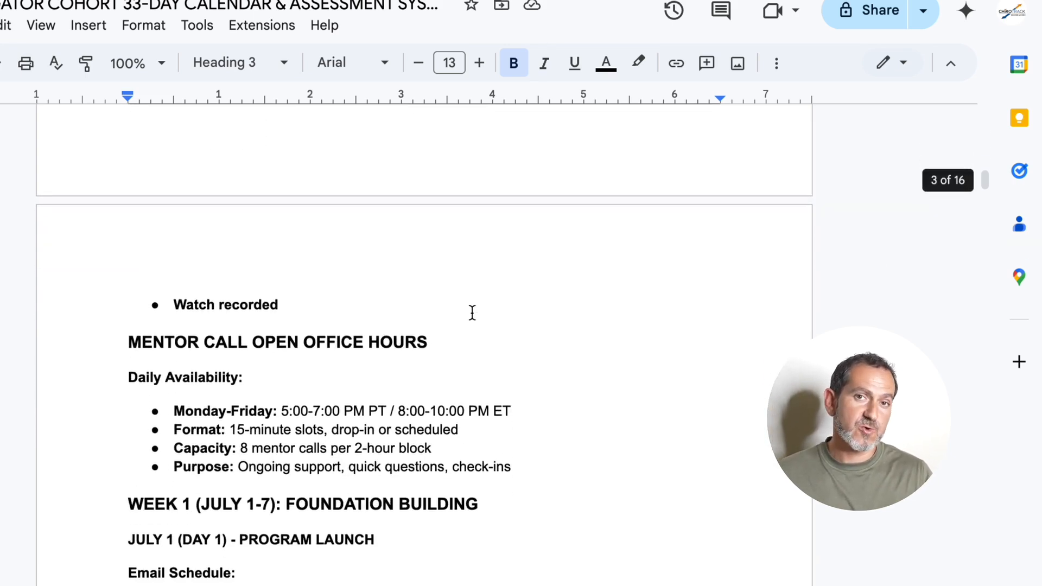
{"action": "scroll", "coordinate": [472, 313], "scroll_direction": "down", "scroll_amount": 4}
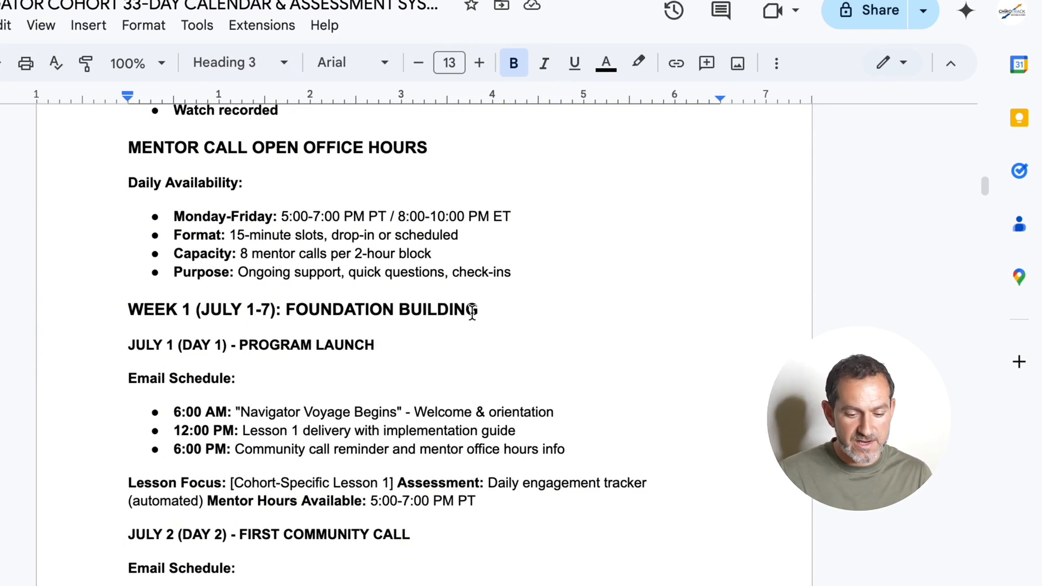
{"action": "scroll", "coordinate": [472, 313], "scroll_direction": "down", "scroll_amount": 1}
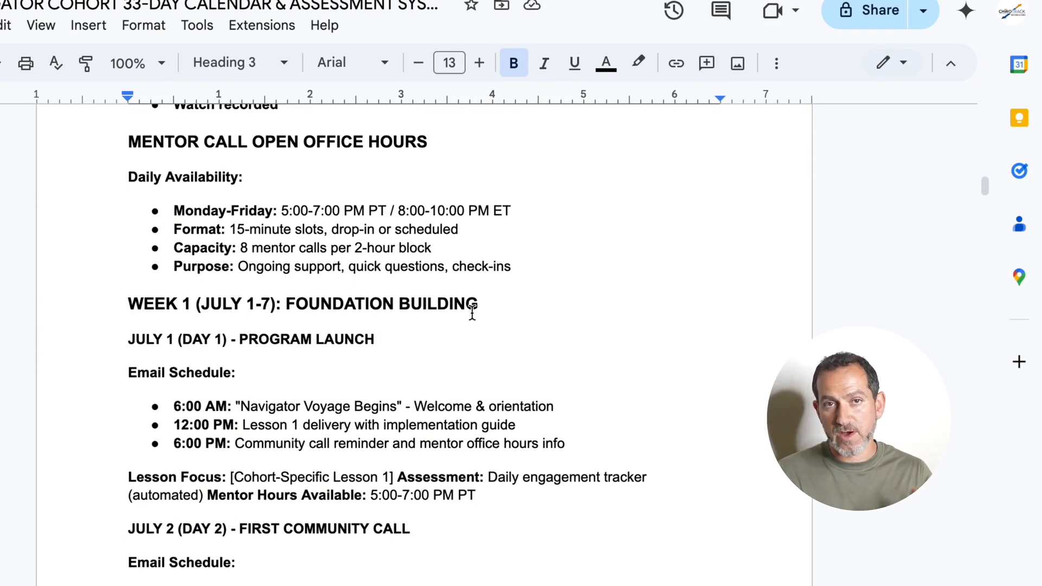
{"action": "scroll", "coordinate": [472, 313], "scroll_direction": "down", "scroll_amount": 1}
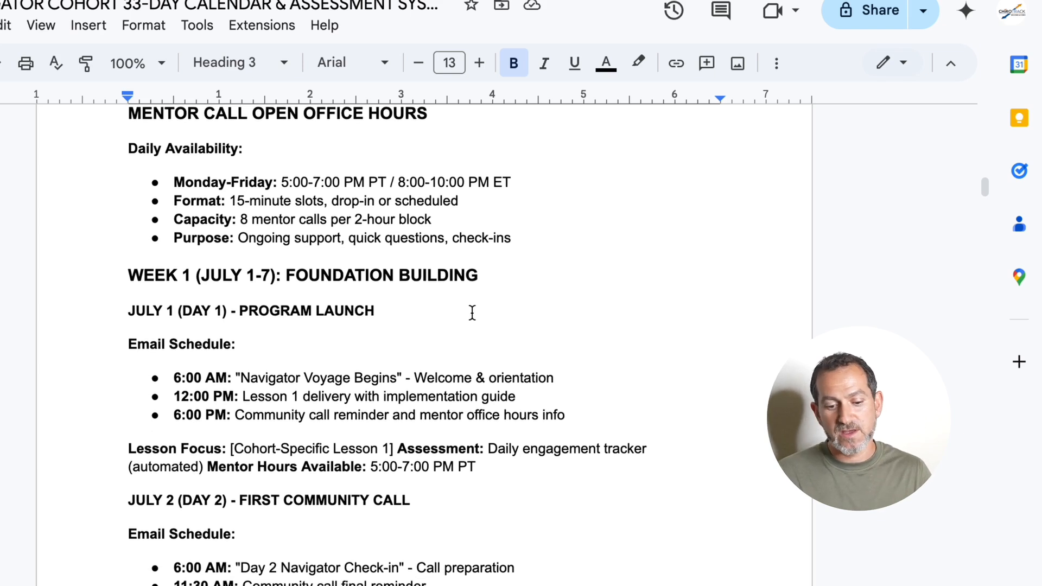
{"action": "scroll", "coordinate": [473, 313], "scroll_direction": "down", "scroll_amount": 1}
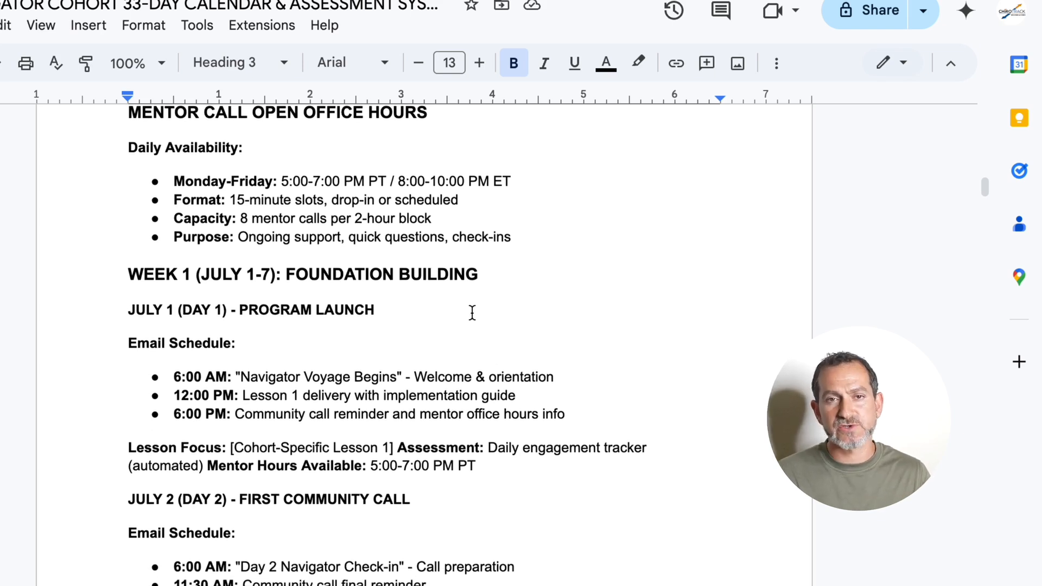
{"action": "scroll", "coordinate": [472, 313], "scroll_direction": "down", "scroll_amount": 1}
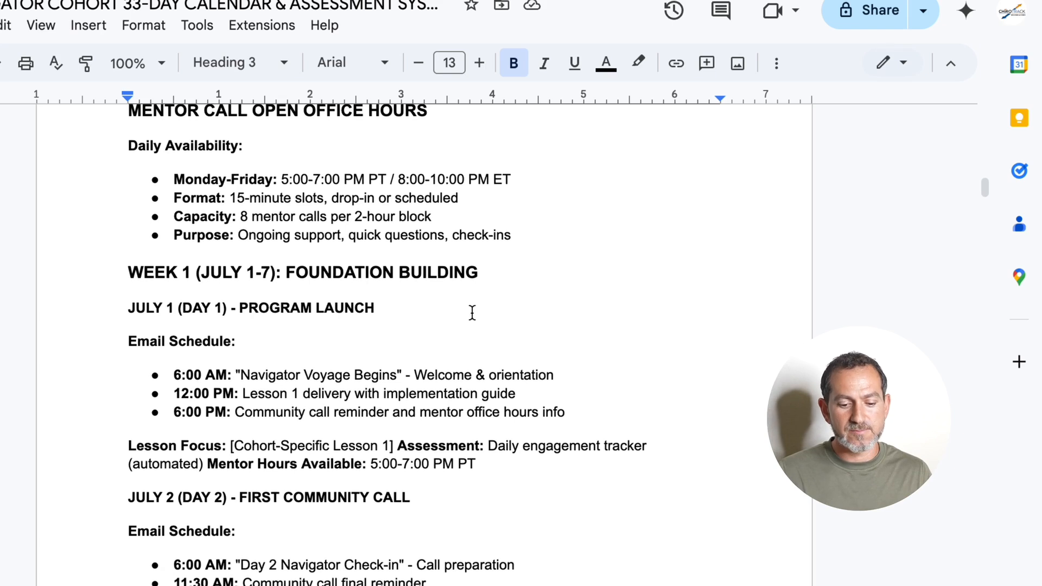
Examine the Week 1 Foundation Building email schedules and community call details for the first program days.
{"action": "scroll", "coordinate": [472, 313], "scroll_direction": "down", "scroll_amount": 3}
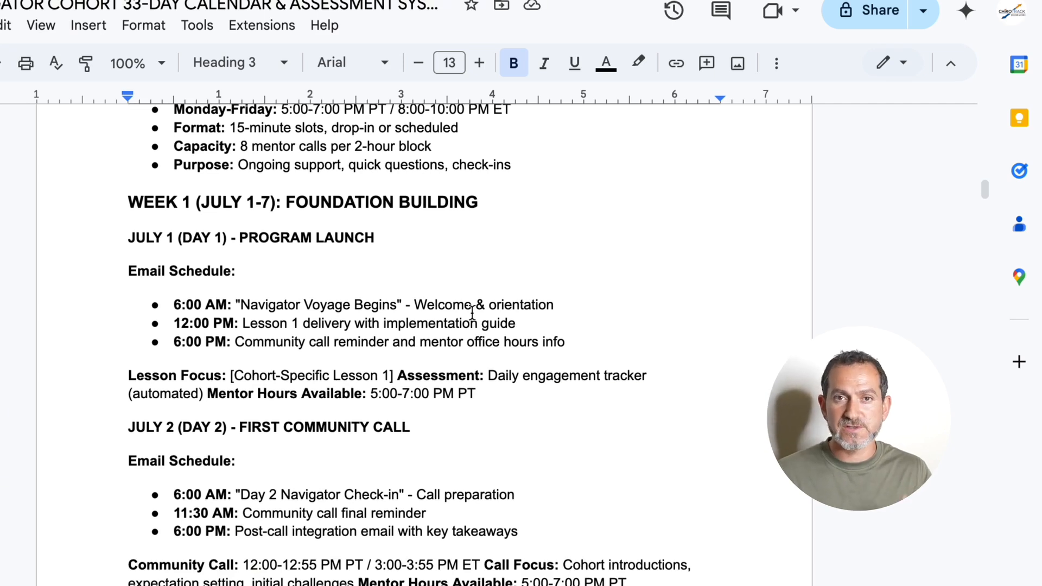
{"action": "scroll", "coordinate": [472, 314], "scroll_direction": "down", "scroll_amount": 1}
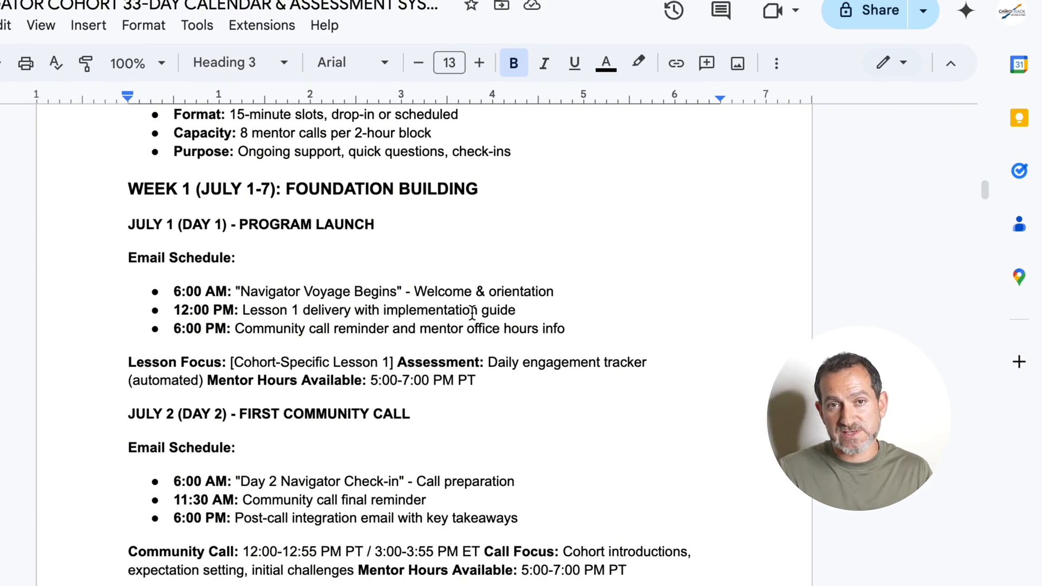
{"action": "scroll", "coordinate": [472, 313], "scroll_direction": "down", "scroll_amount": 1}
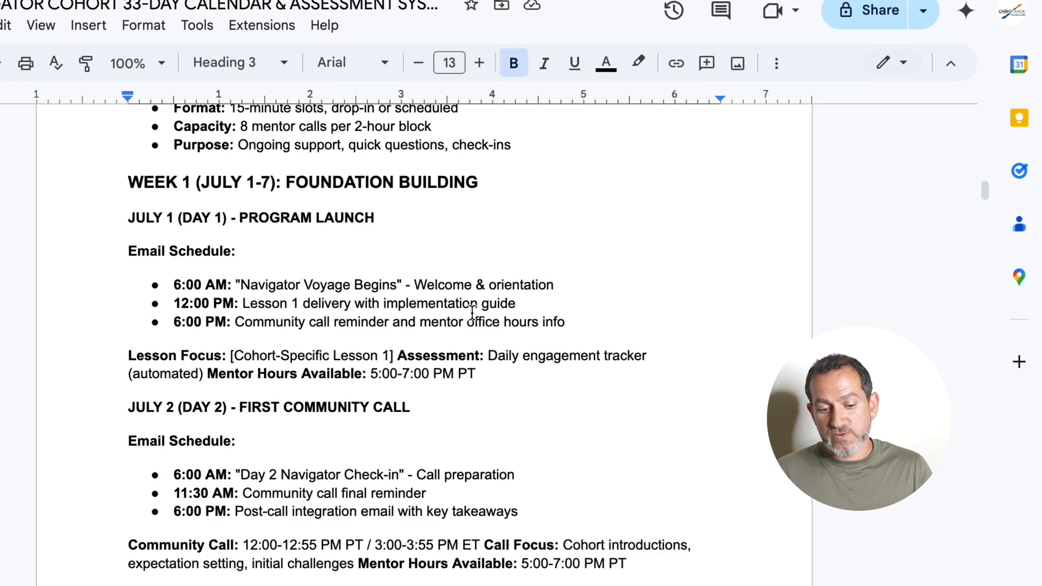
{"action": "scroll", "coordinate": [472, 313], "scroll_direction": "down", "scroll_amount": 1}
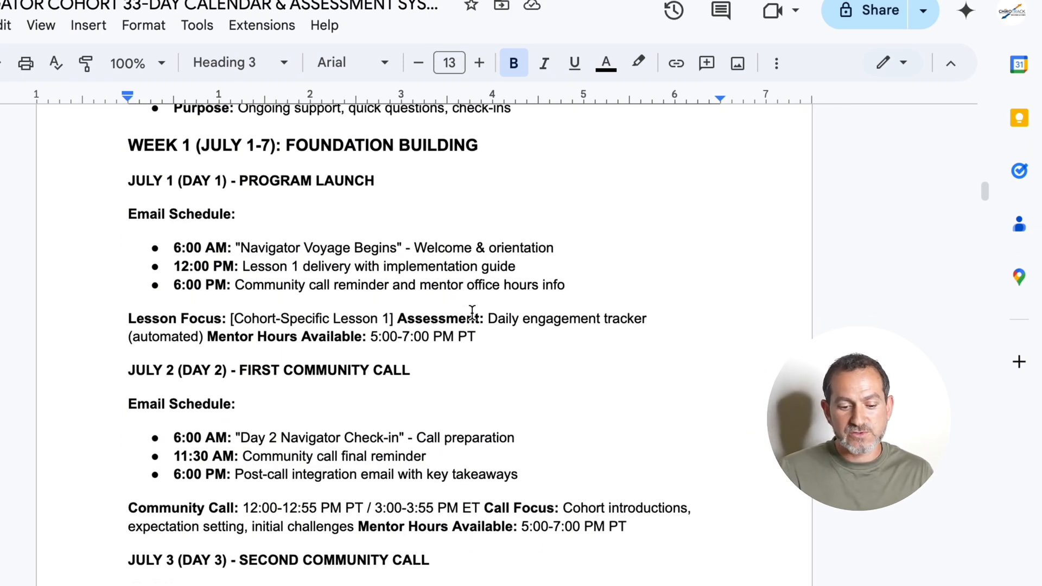
{"action": "scroll", "coordinate": [472, 313], "scroll_direction": "down", "scroll_amount": 3}
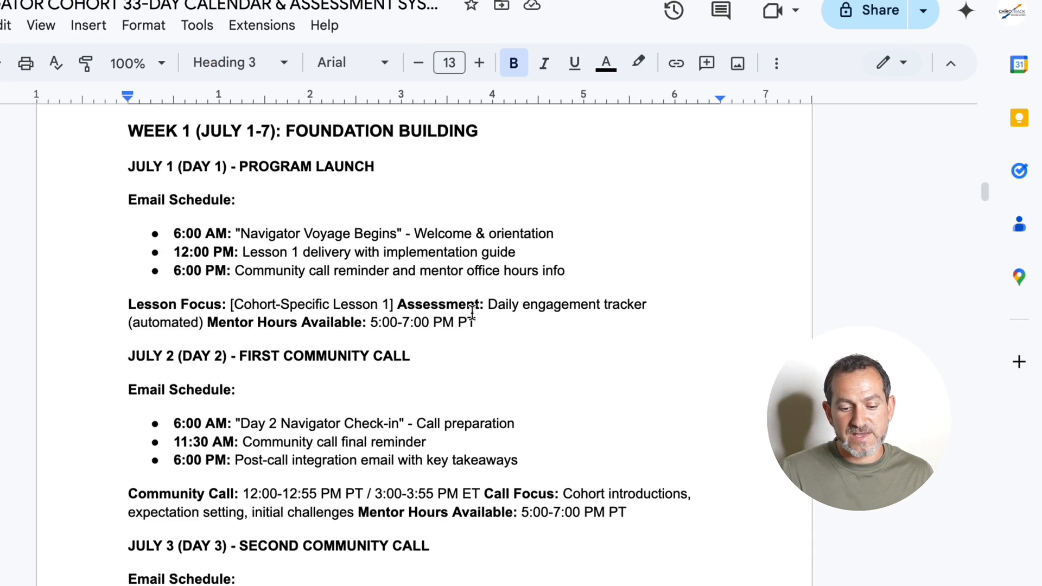
{"action": "scroll", "coordinate": [472, 313], "scroll_direction": "up", "scroll_amount": 3}
{"action": "scroll", "coordinate": [472, 313], "scroll_direction": "down", "scroll_amount": 1}
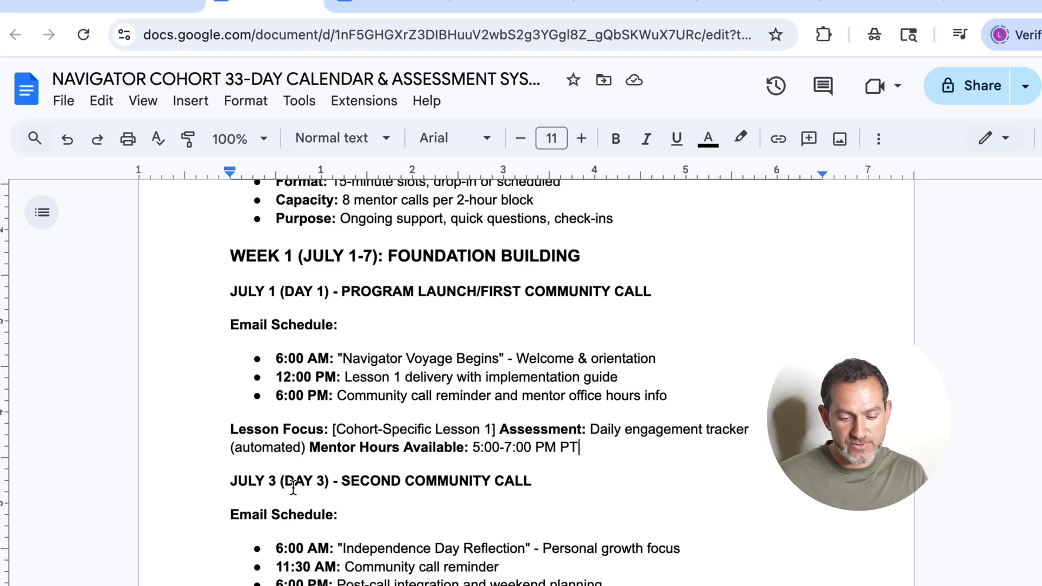
Check the Week 1 schedule from the July 1 launch through the July 7 integration and the start of Week 2.
{"action": "scroll", "coordinate": [293, 487], "scroll_direction": "down", "scroll_amount": 5}
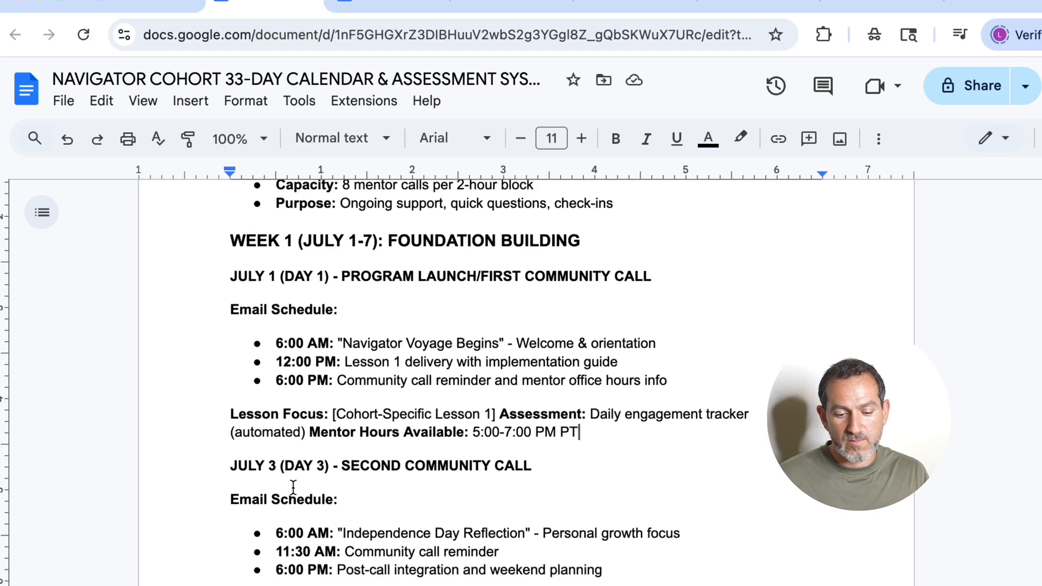
{"action": "scroll", "coordinate": [293, 486], "scroll_direction": "down", "scroll_amount": 3}
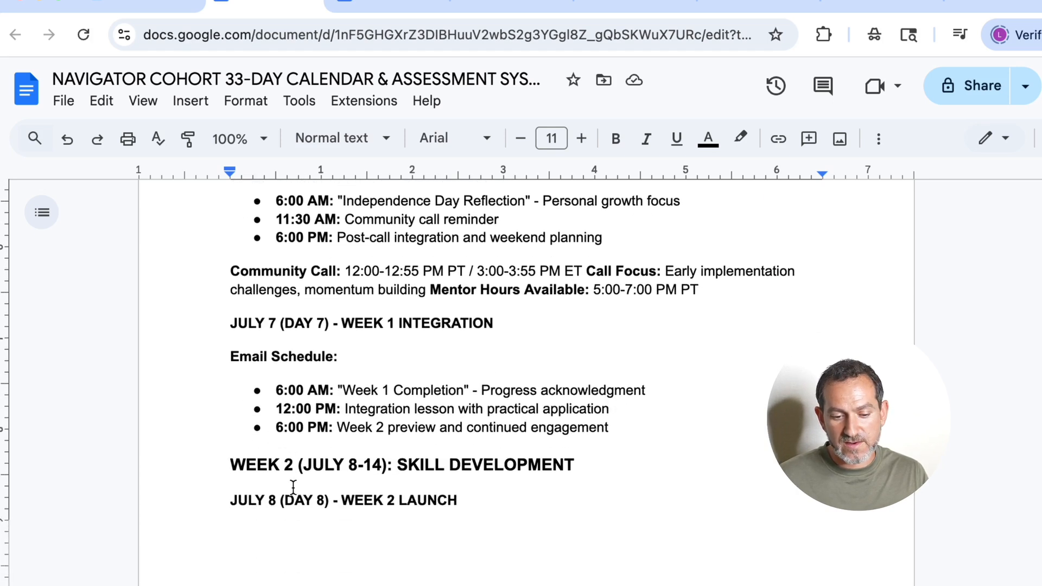
{"action": "scroll", "coordinate": [293, 487], "scroll_direction": "up", "scroll_amount": 10}
{"action": "scroll", "coordinate": [293, 487], "scroll_direction": "down", "scroll_amount": 3}
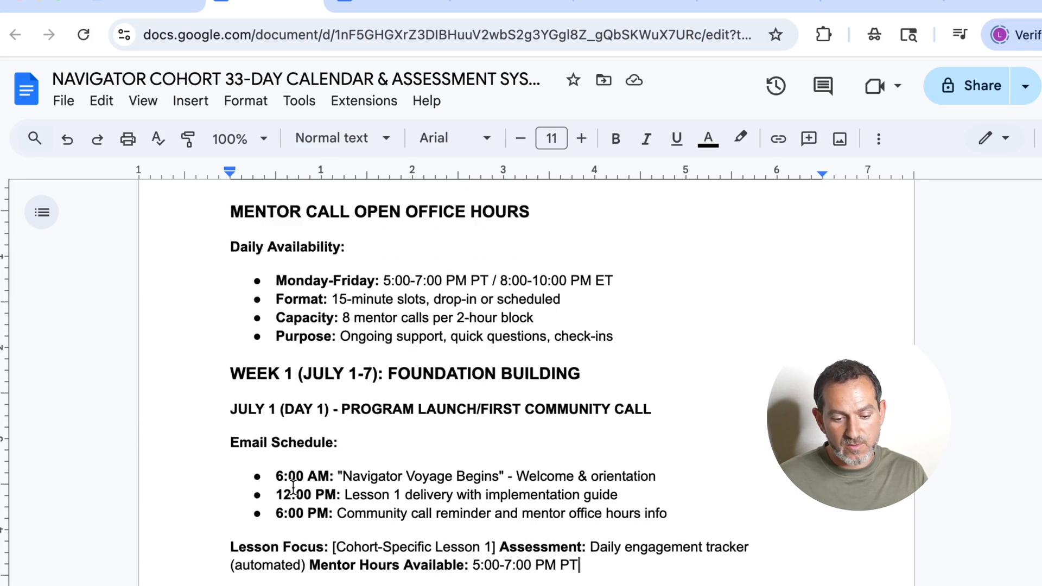
{"action": "scroll", "coordinate": [277, 494], "scroll_direction": "up", "scroll_amount": 7}
Switch to the Thinkific enrolled-student preview of Module 7: Chiro Student Navigator 1, passing through the curriculum alignment document and course editor.
{"action": "left_click", "coordinate": [362, 8]}
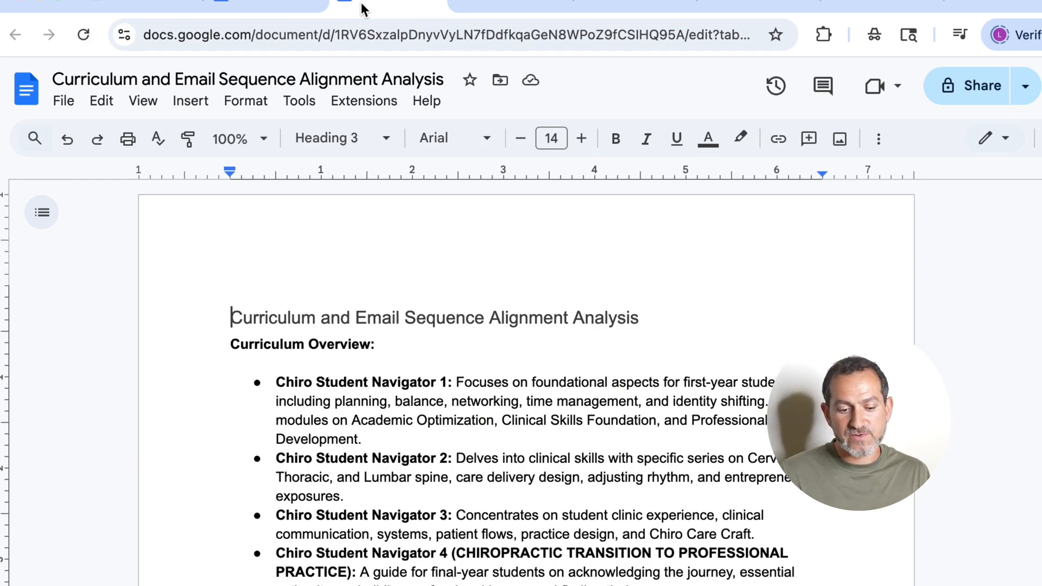
{"action": "left_click", "coordinate": [519, 4]}
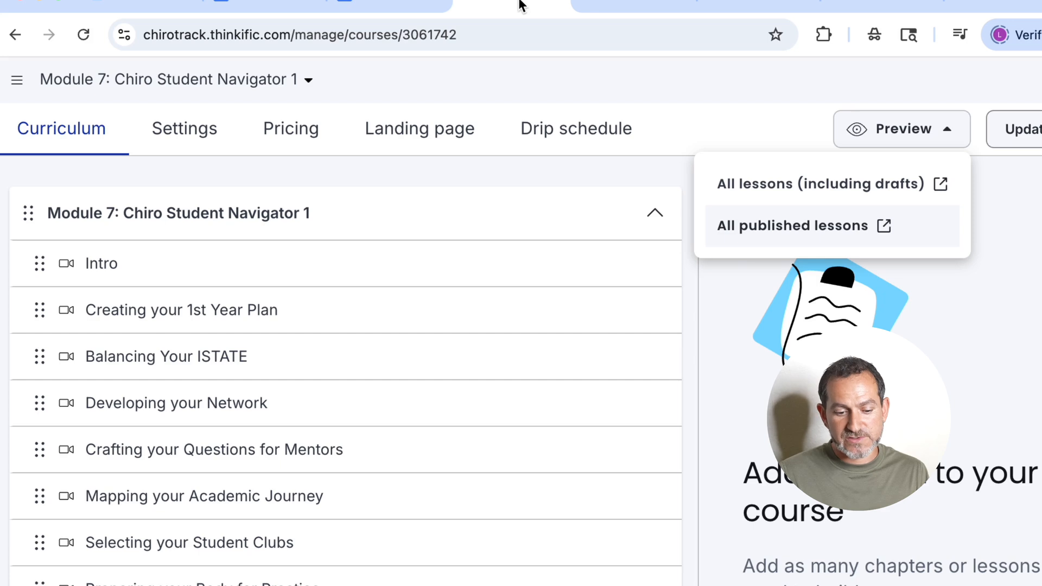
{"action": "left_click", "coordinate": [575, 6]}
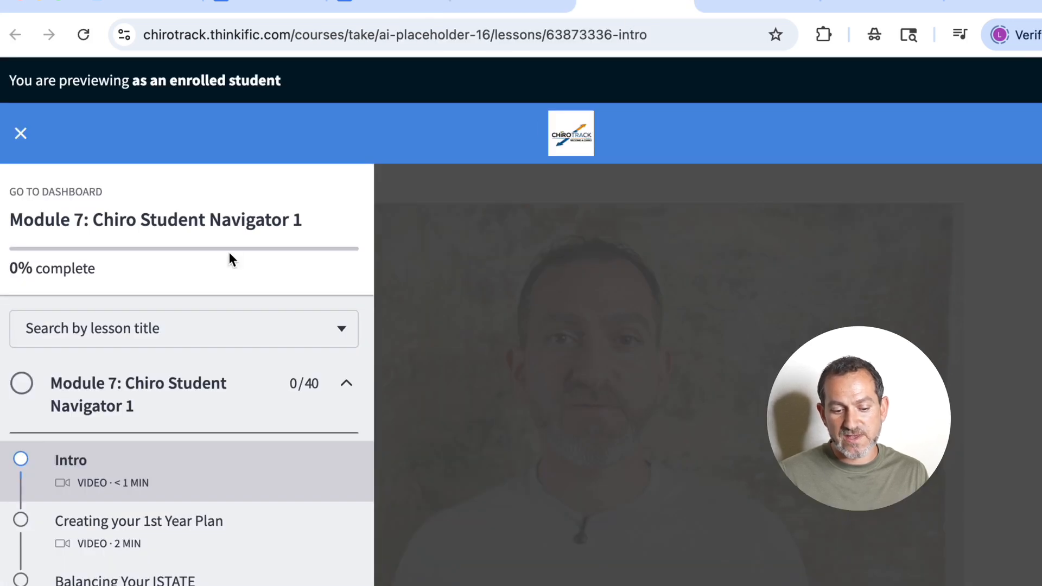
Look through the opening lessons of Module 7: Chiro Student Navigator 1 in the student preview's lesson list.
{"action": "scroll", "coordinate": [186, 498], "scroll_direction": "down", "scroll_amount": 2}
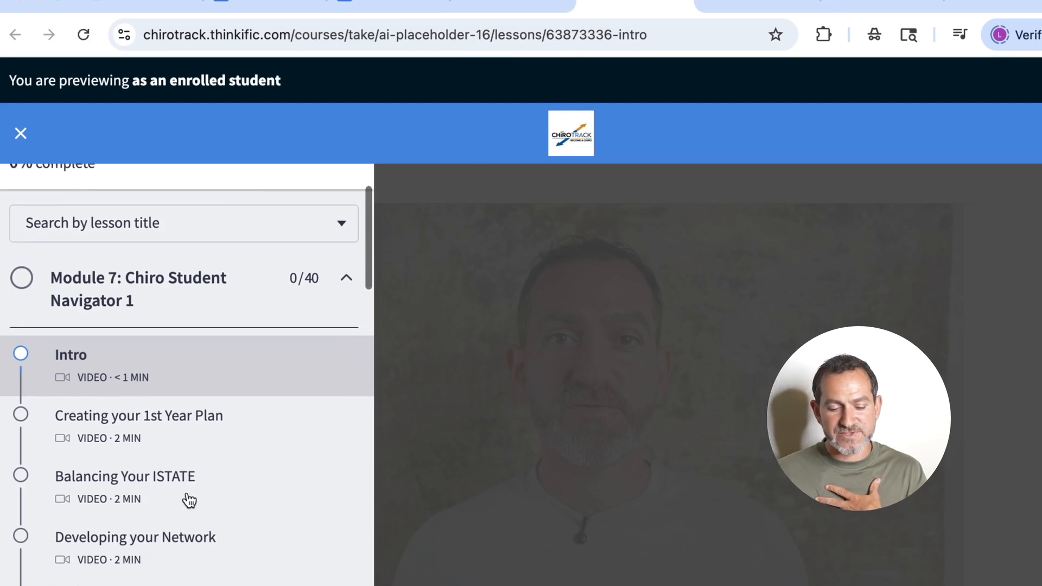
{"action": "scroll", "coordinate": [188, 499], "scroll_direction": "down", "scroll_amount": 2}
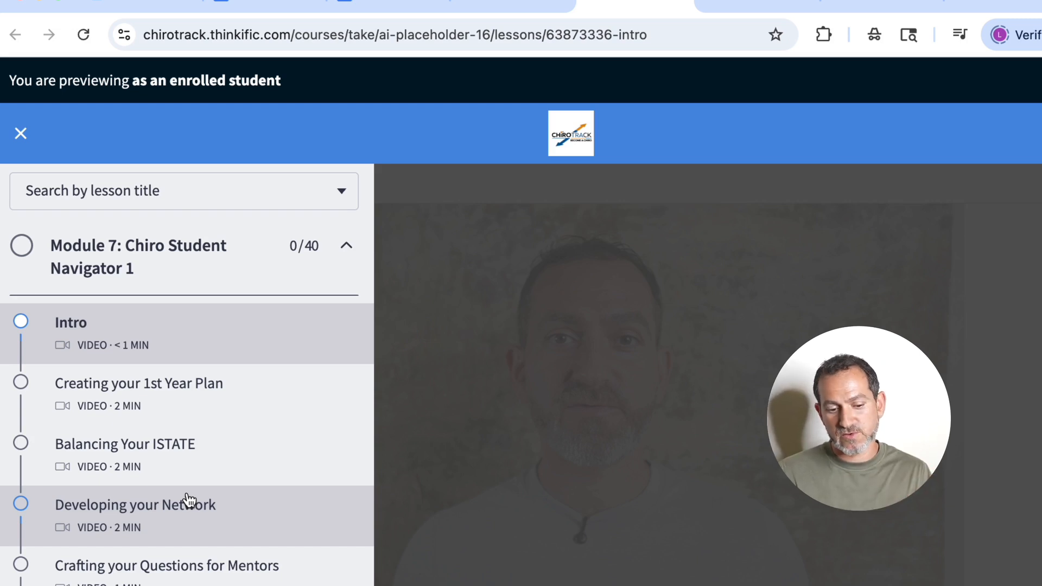
{"action": "scroll", "coordinate": [188, 499], "scroll_direction": "down", "scroll_amount": 3}
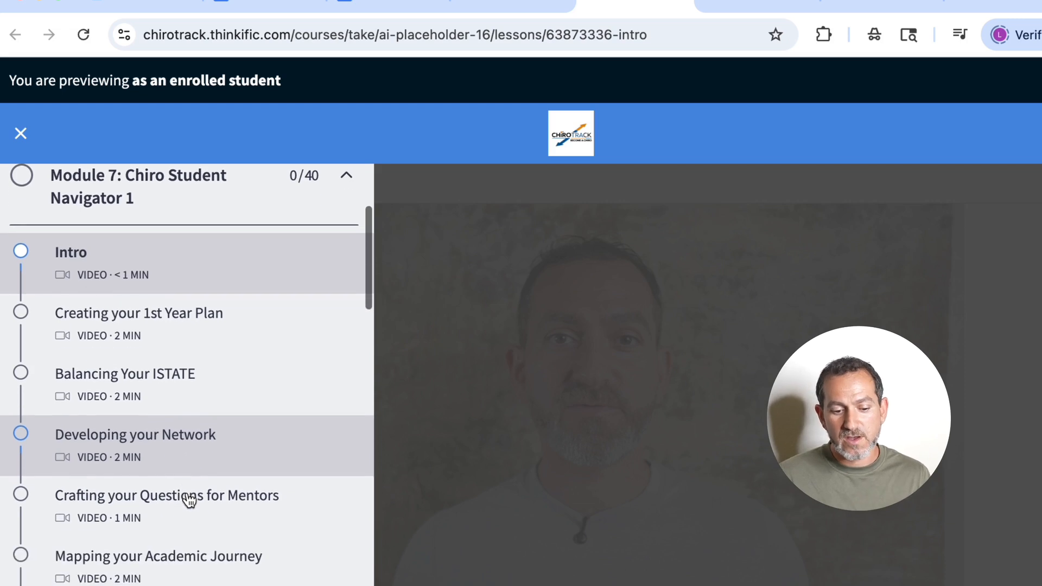
{"action": "scroll", "coordinate": [188, 500], "scroll_direction": "up", "scroll_amount": 1}
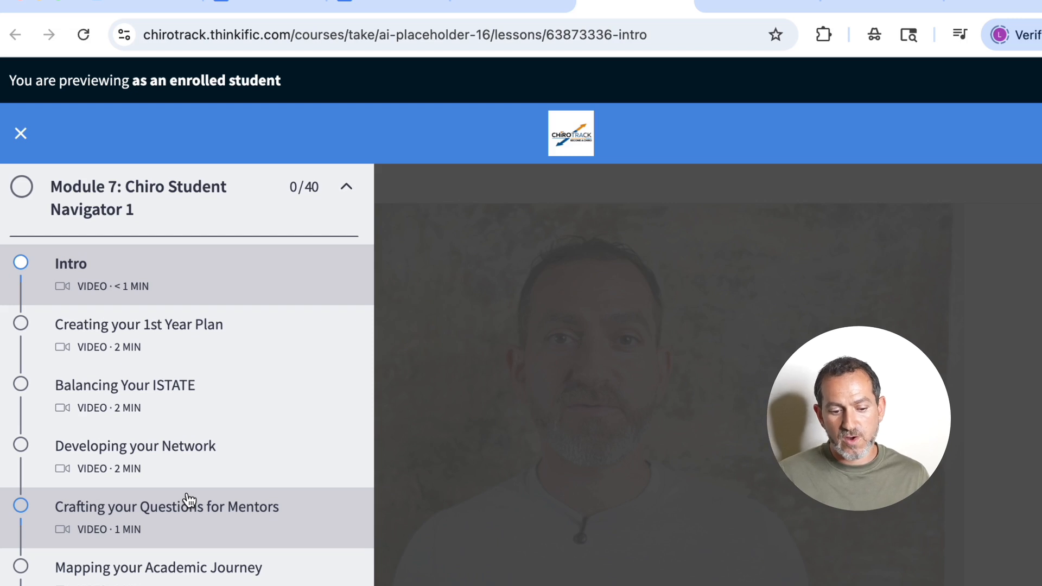
{"action": "scroll", "coordinate": [188, 499], "scroll_direction": "down", "scroll_amount": 2}
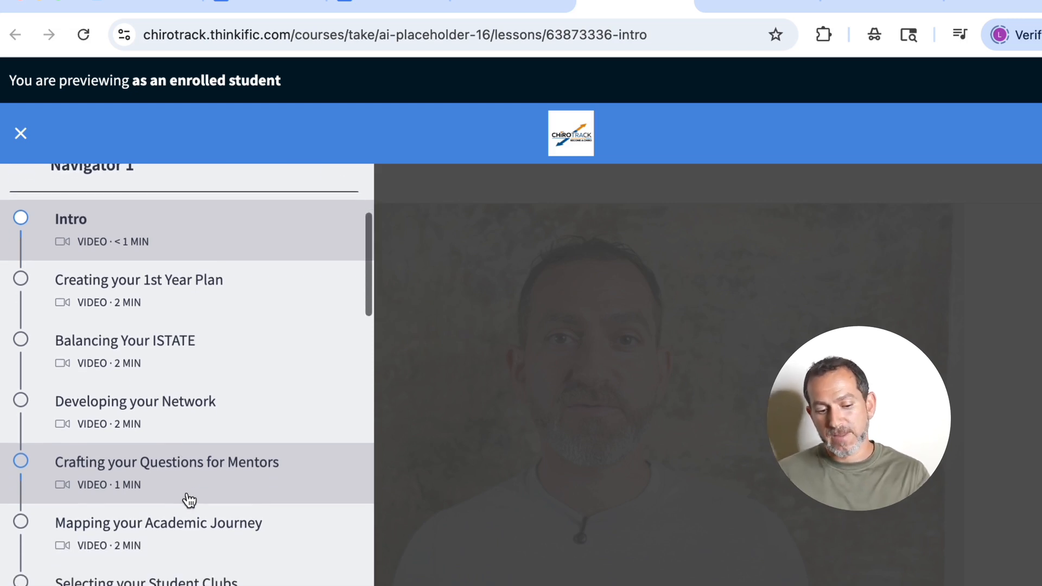
Look through the remaining Module 7 lessons, from Creating your 1st Year Plan to Developing your Documentation Skills.
{"action": "scroll", "coordinate": [189, 499], "scroll_direction": "down", "scroll_amount": 3}
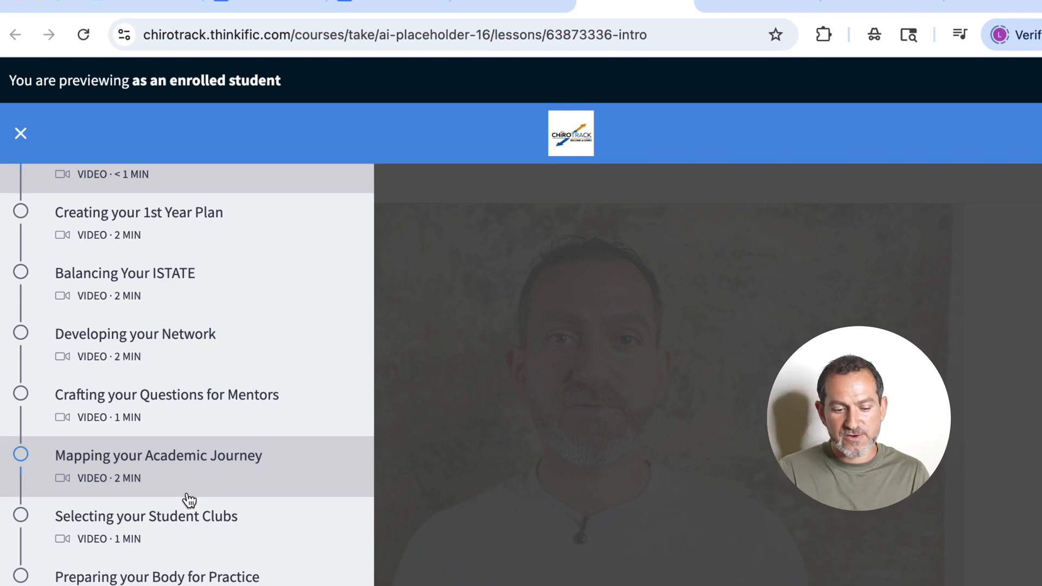
{"action": "scroll", "coordinate": [189, 500], "scroll_direction": "down", "scroll_amount": 4}
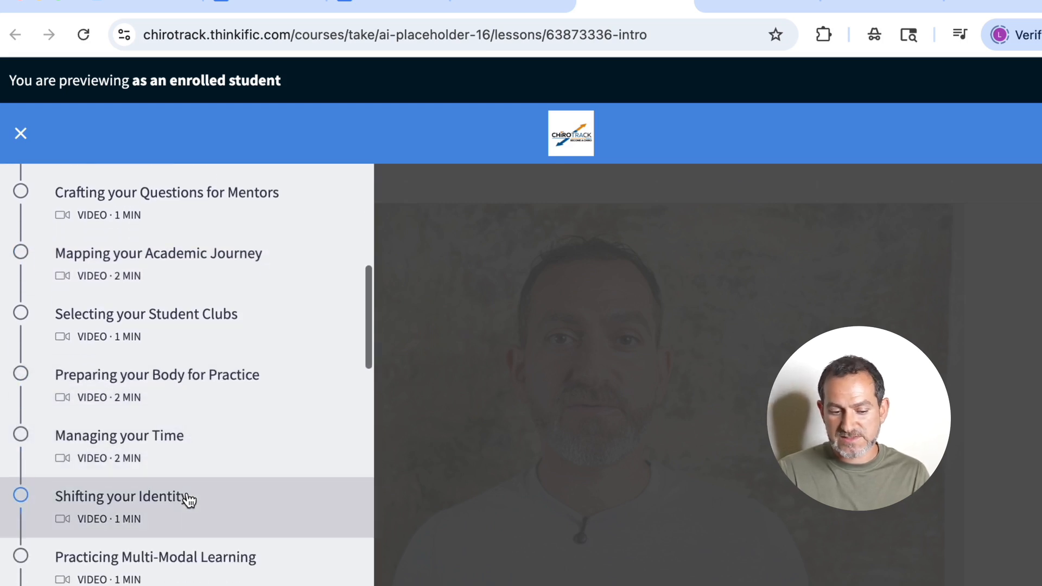
{"action": "scroll", "coordinate": [190, 500], "scroll_direction": "down", "scroll_amount": 3}
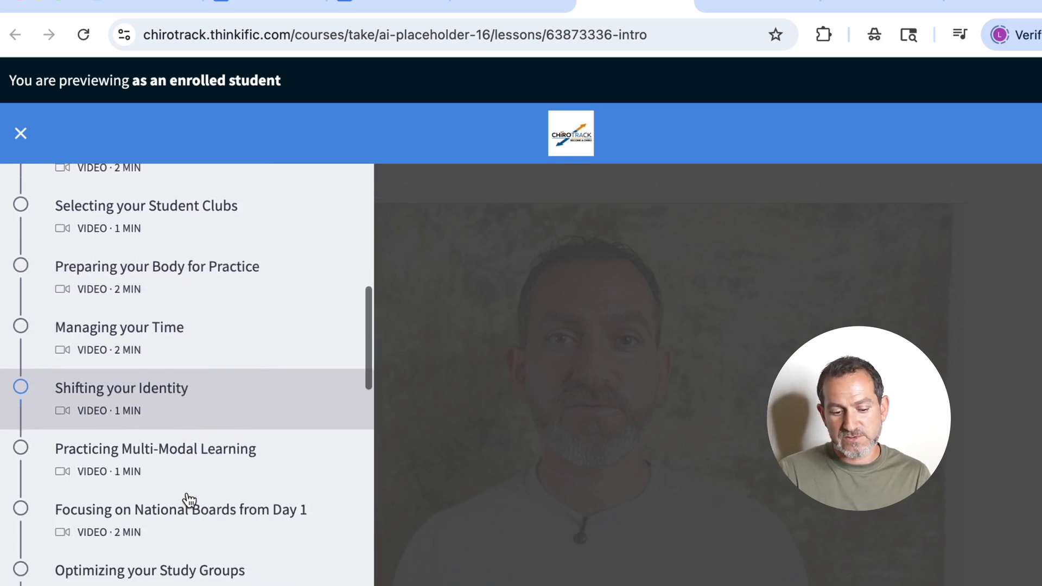
{"action": "scroll", "coordinate": [189, 499], "scroll_direction": "down", "scroll_amount": 4}
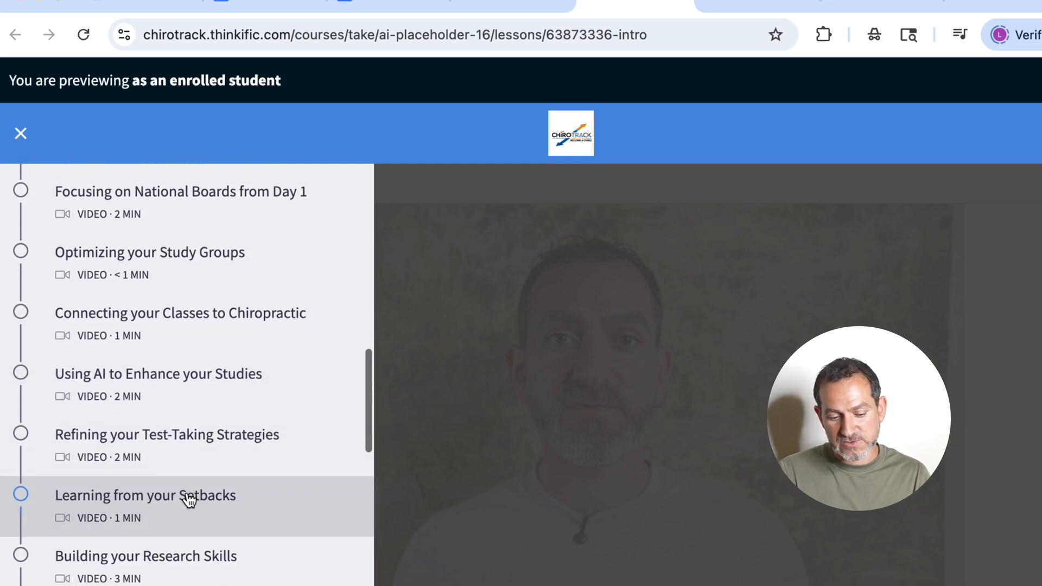
{"action": "scroll", "coordinate": [189, 499], "scroll_direction": "down", "scroll_amount": 2}
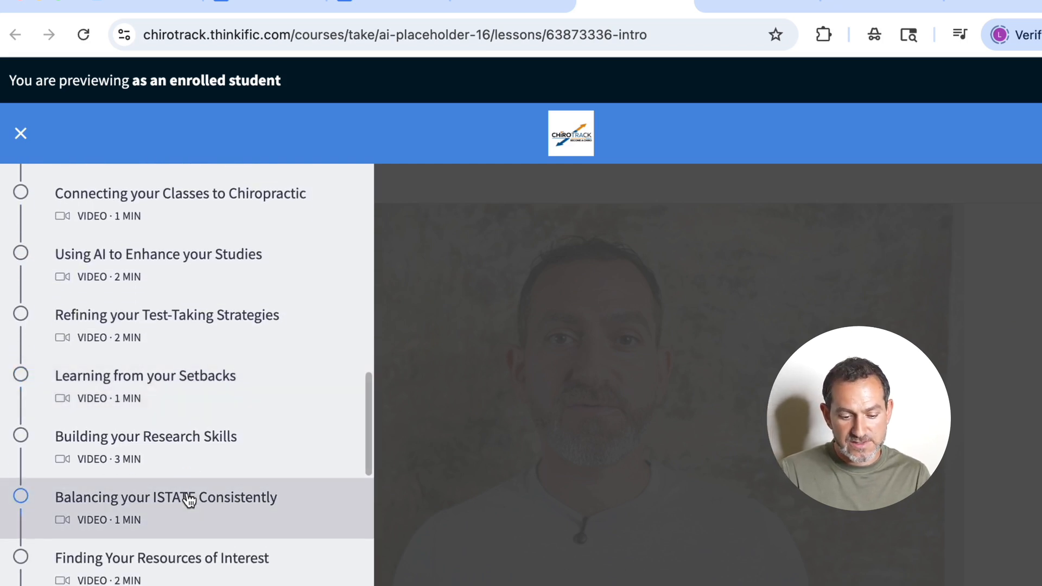
{"action": "scroll", "coordinate": [189, 500], "scroll_direction": "down", "scroll_amount": 3}
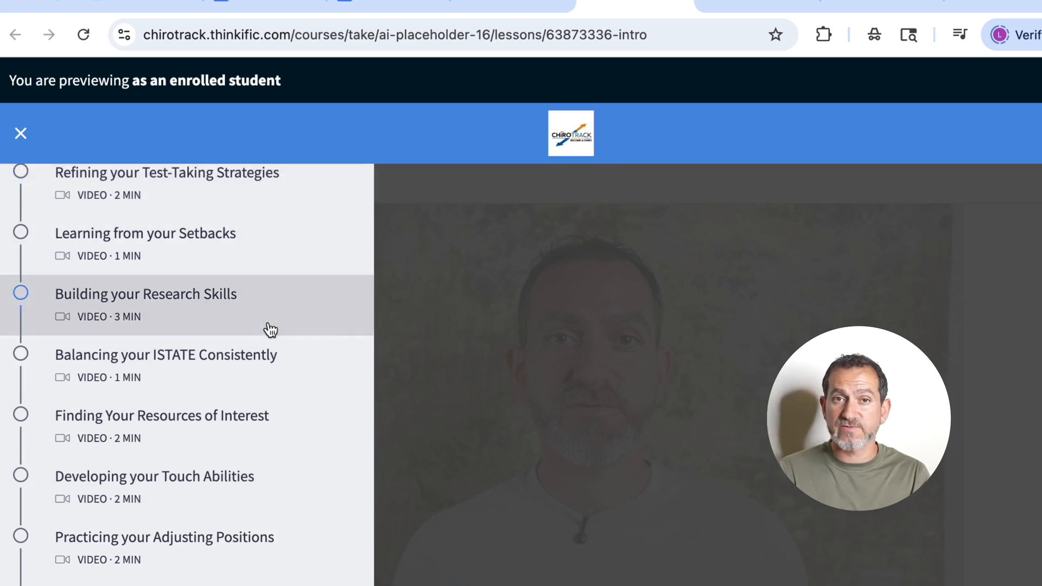
{"action": "scroll", "coordinate": [270, 329], "scroll_direction": "down", "scroll_amount": 1}
{"action": "scroll", "coordinate": [269, 329], "scroll_direction": "down", "scroll_amount": 1}
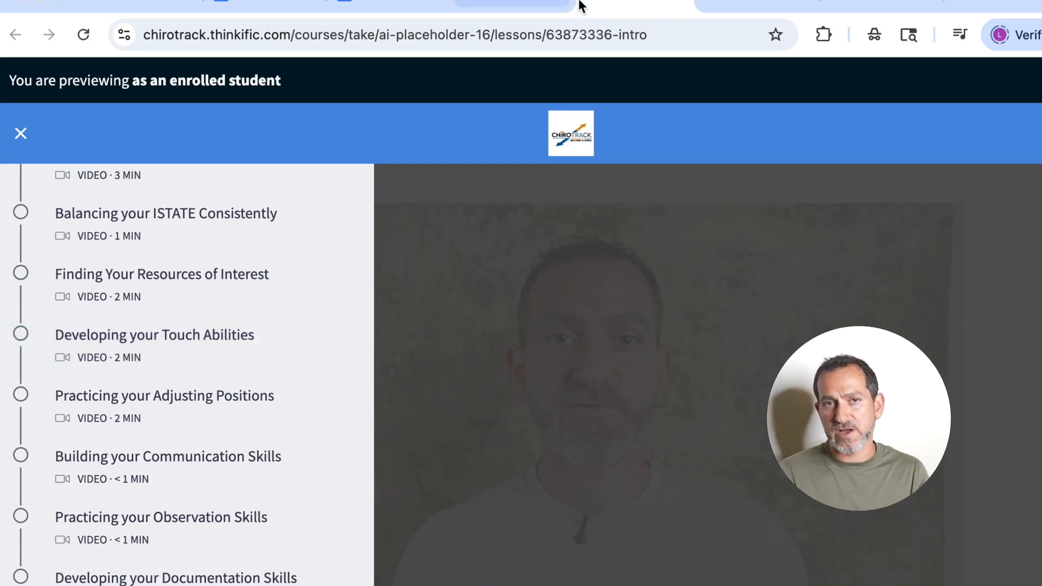
Switch to the Module 8: Chiro Student Navigator 2 preview and review its Building Your Professional Foundation lessons and section list.
{"action": "left_click", "coordinate": [736, 4]}
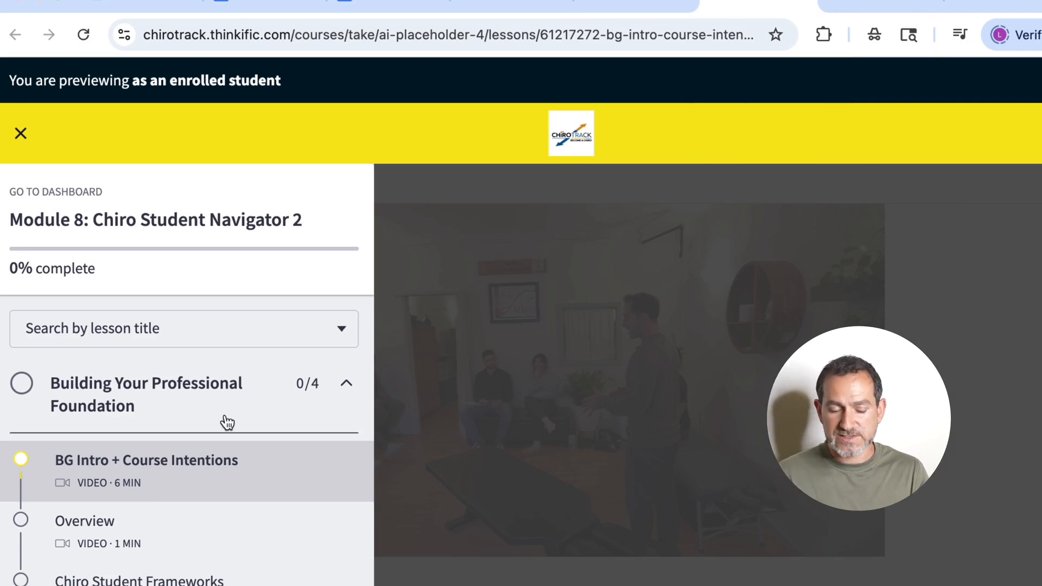
{"action": "scroll", "coordinate": [226, 422], "scroll_direction": "down", "scroll_amount": 1}
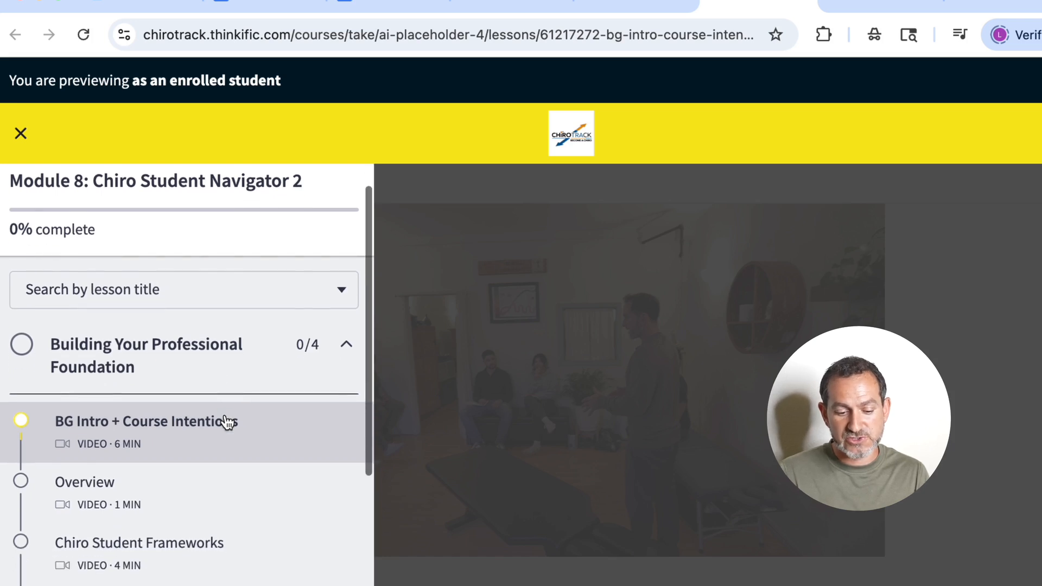
{"action": "scroll", "coordinate": [227, 422], "scroll_direction": "down", "scroll_amount": 2}
{"action": "scroll", "coordinate": [227, 422], "scroll_direction": "down", "scroll_amount": 3}
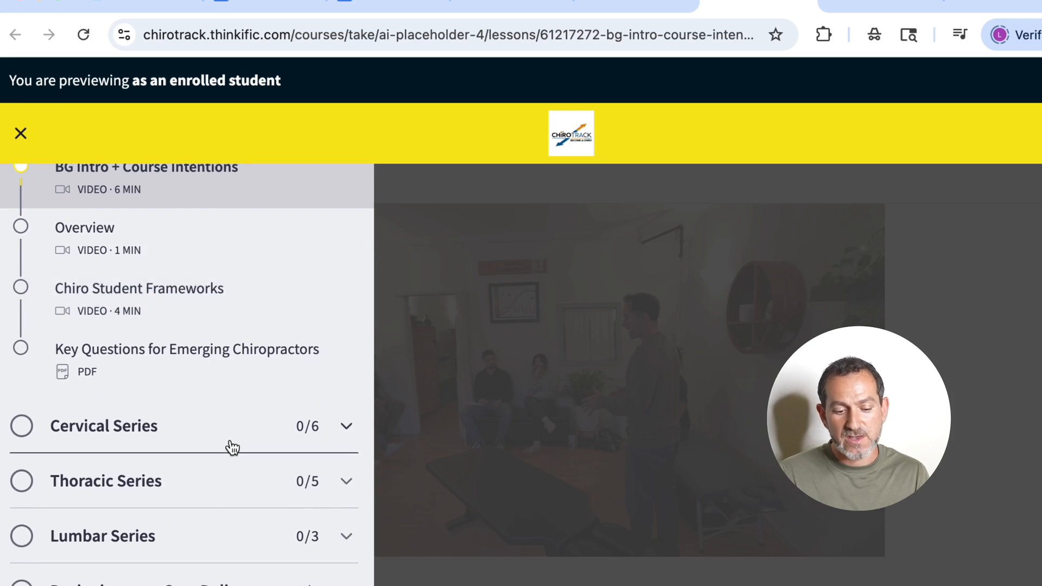
{"action": "scroll", "coordinate": [167, 558], "scroll_direction": "down", "scroll_amount": 3}
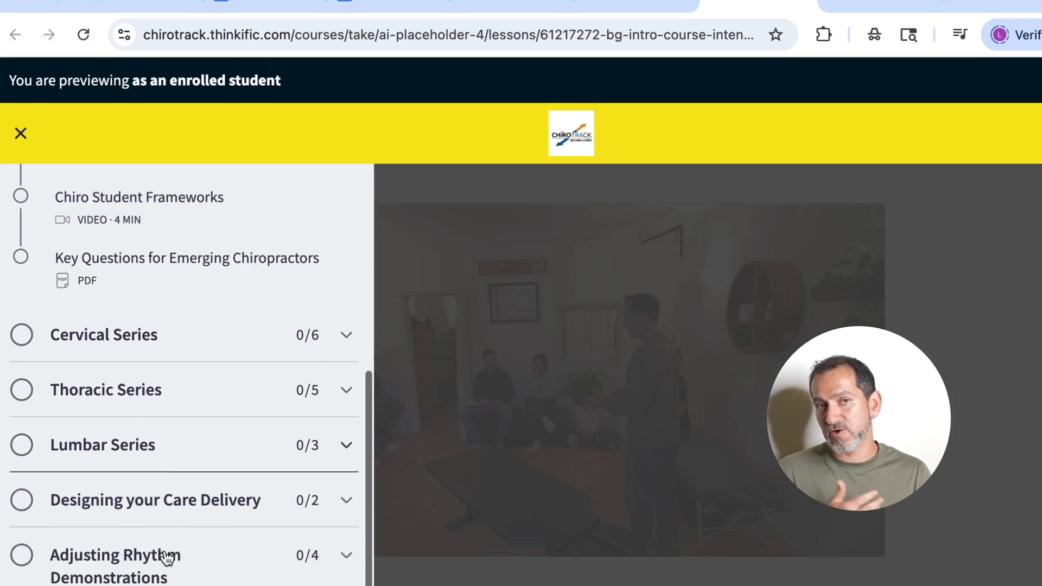
Expand the Designing your Care Delivery and Key Exposures for Chiro Entrepreneurs sections of Module 8 and review their lessons.
{"action": "left_click", "coordinate": [147, 482]}
{"action": "scroll", "coordinate": [144, 485], "scroll_direction": "down", "scroll_amount": 3}
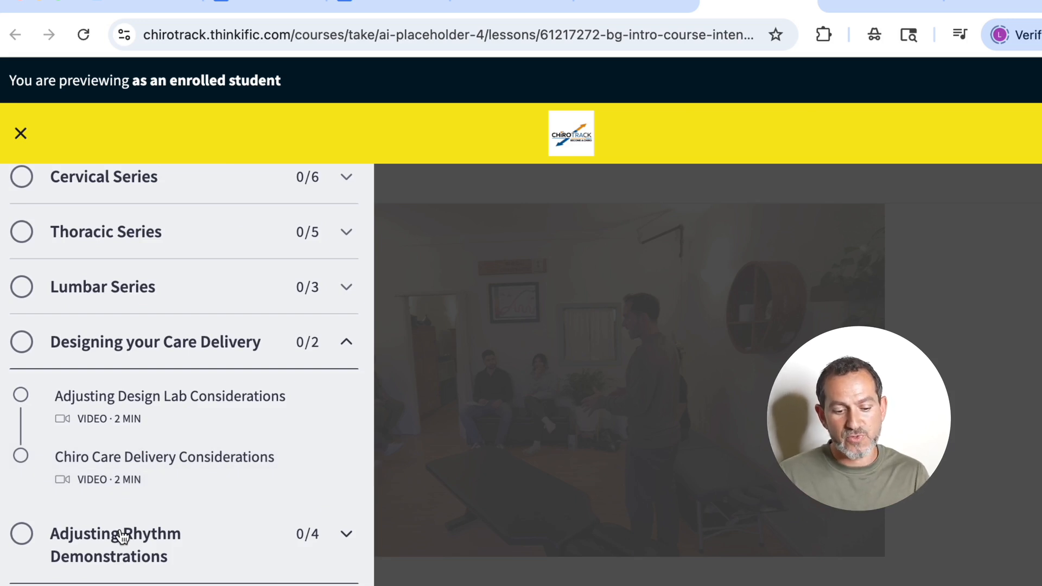
{"action": "scroll", "coordinate": [122, 537], "scroll_direction": "down", "scroll_amount": 2}
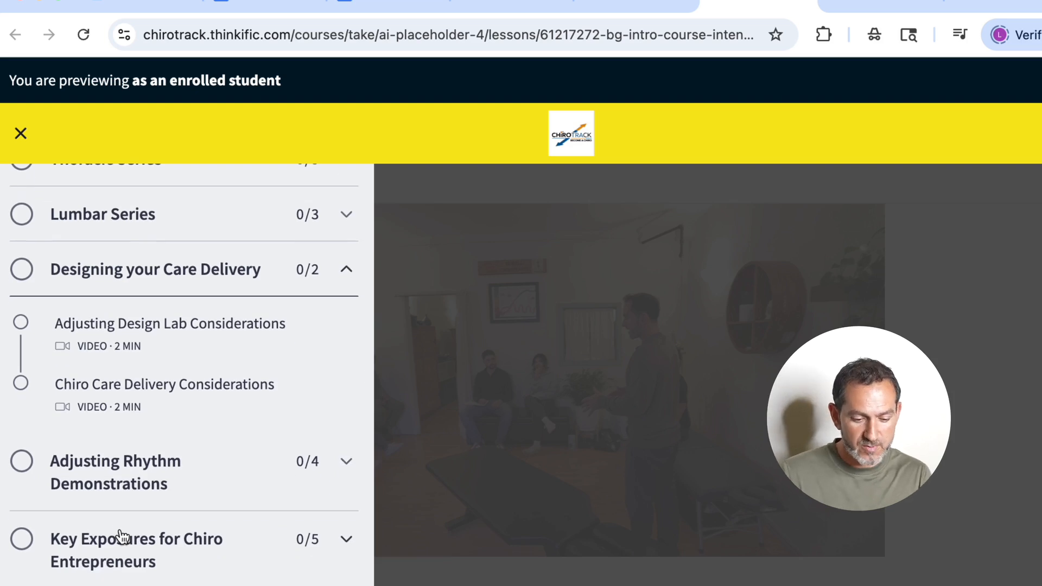
{"action": "left_click", "coordinate": [122, 537]}
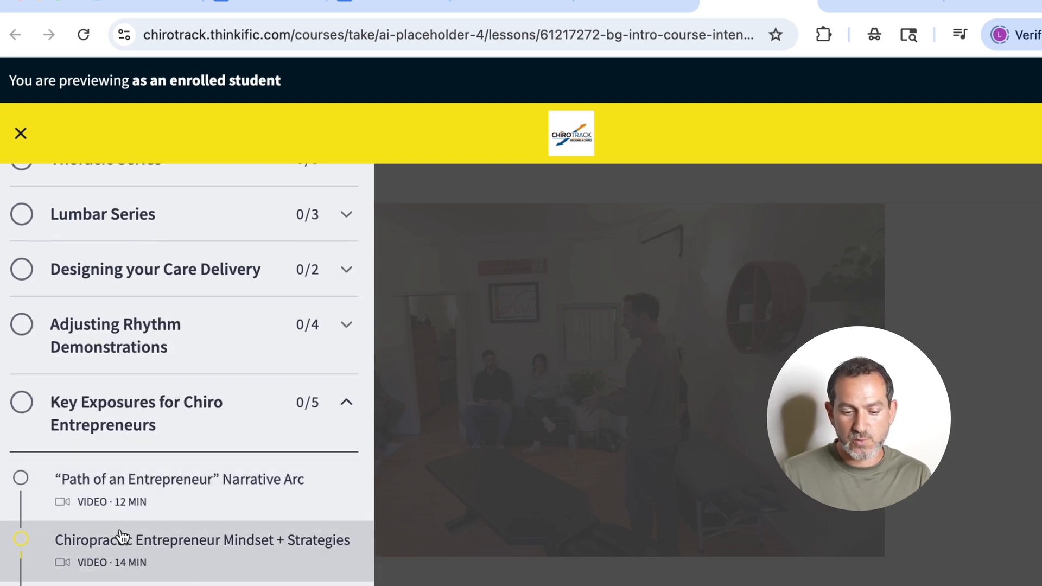
{"action": "scroll", "coordinate": [122, 538], "scroll_direction": "down", "scroll_amount": 3}
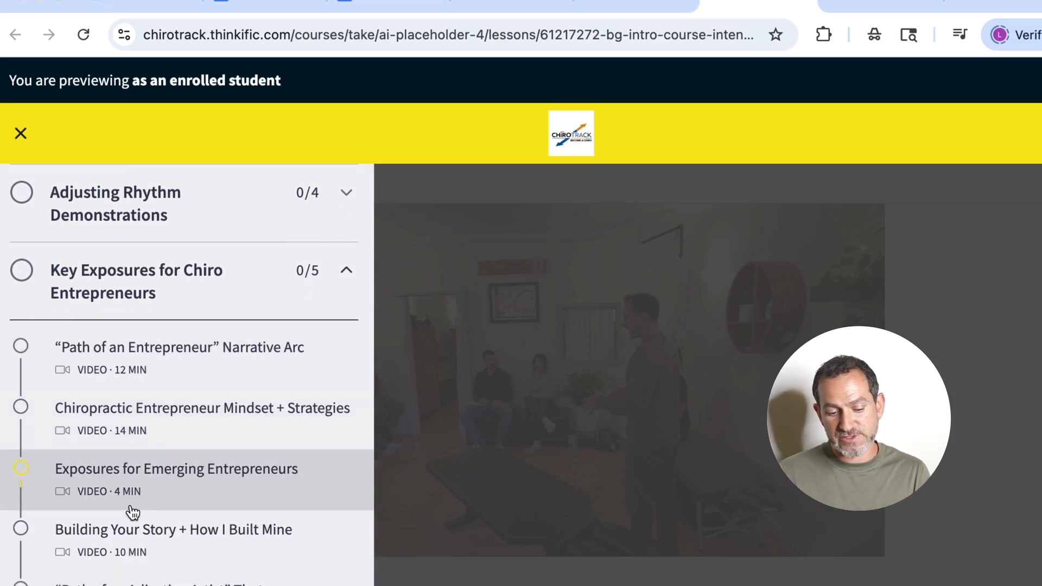
{"action": "scroll", "coordinate": [132, 512], "scroll_direction": "up", "scroll_amount": 5}
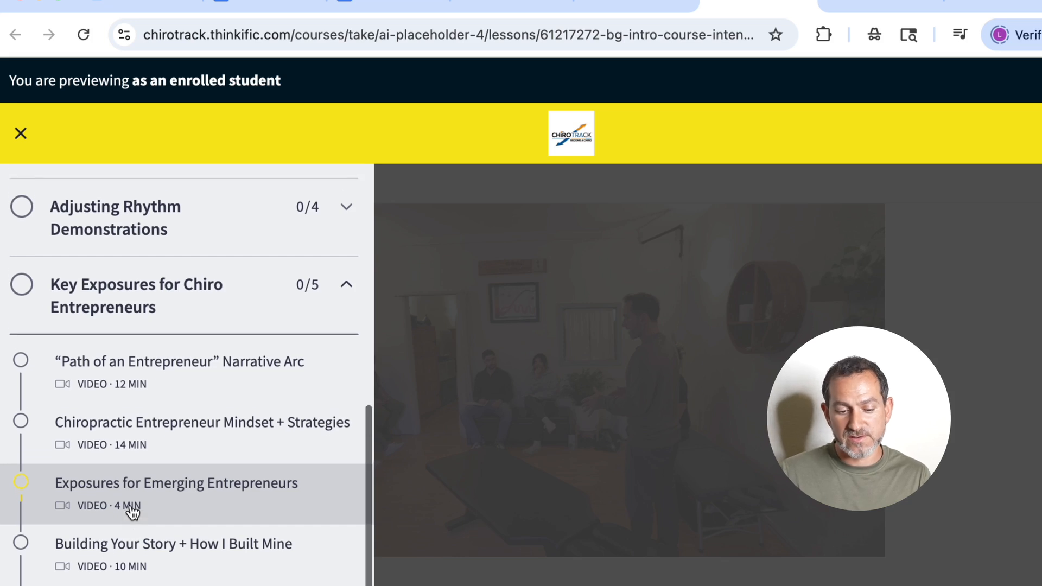
{"action": "scroll", "coordinate": [132, 512], "scroll_direction": "up", "scroll_amount": 2}
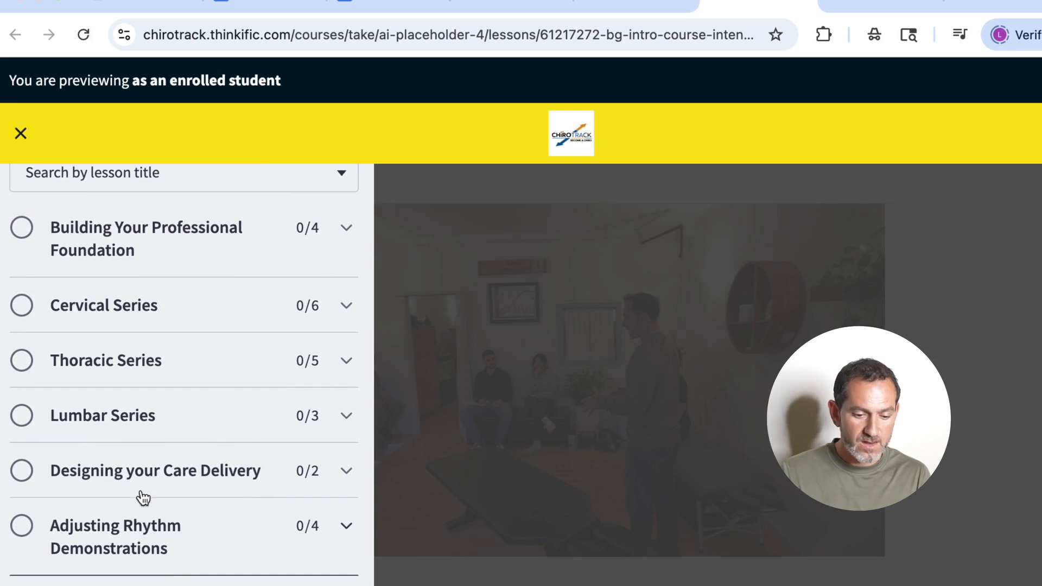
Switch to the Module 9: Chiro Student Navigator 3 preview and review the Student Chiro: Being in Student Clinic lessons.
{"action": "left_click", "coordinate": [855, 2]}
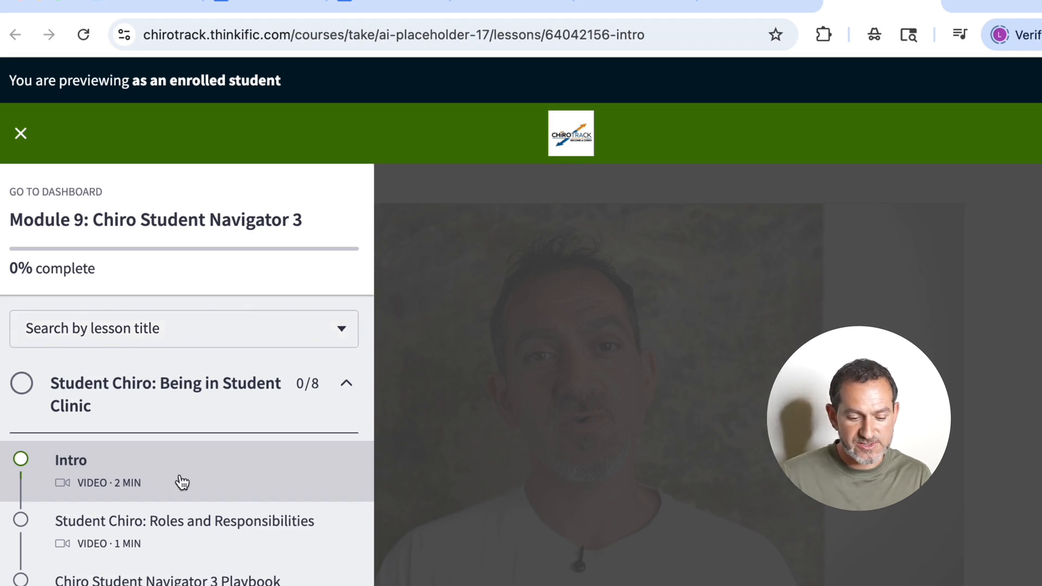
{"action": "scroll", "coordinate": [177, 500], "scroll_direction": "down", "scroll_amount": 3}
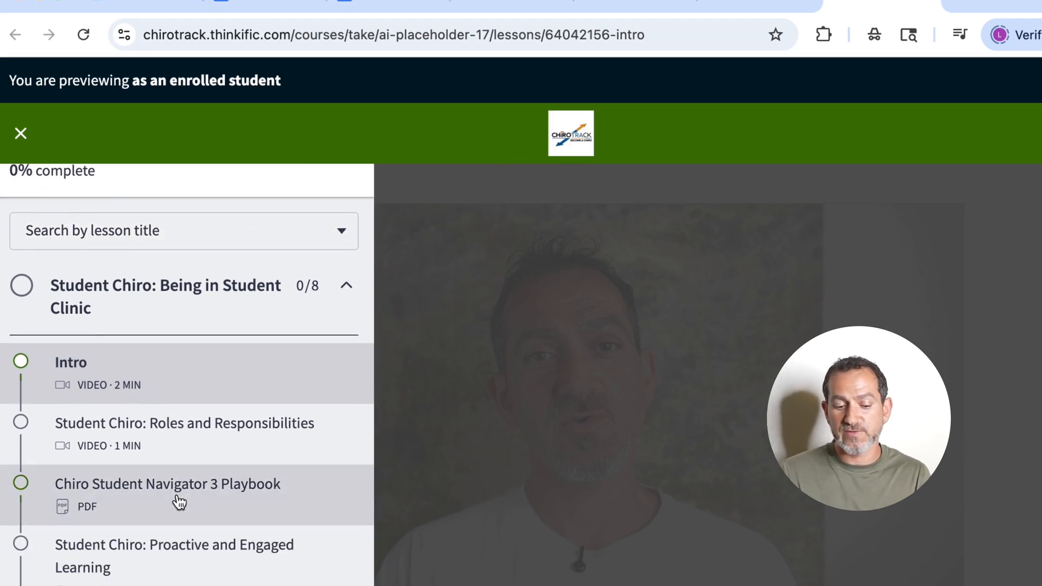
{"action": "scroll", "coordinate": [179, 502], "scroll_direction": "down", "scroll_amount": 2}
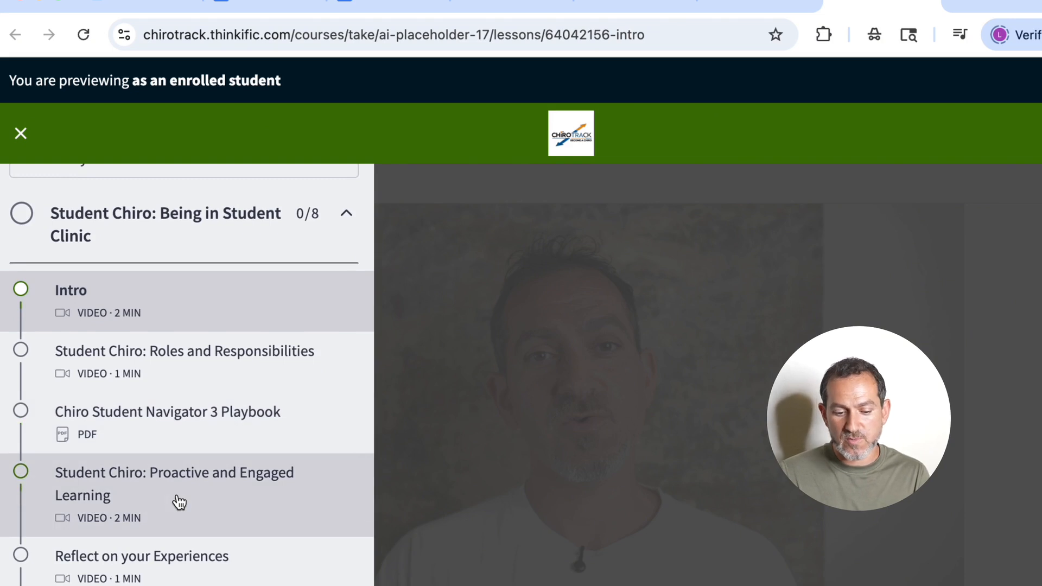
{"action": "scroll", "coordinate": [179, 502], "scroll_direction": "down", "scroll_amount": 3}
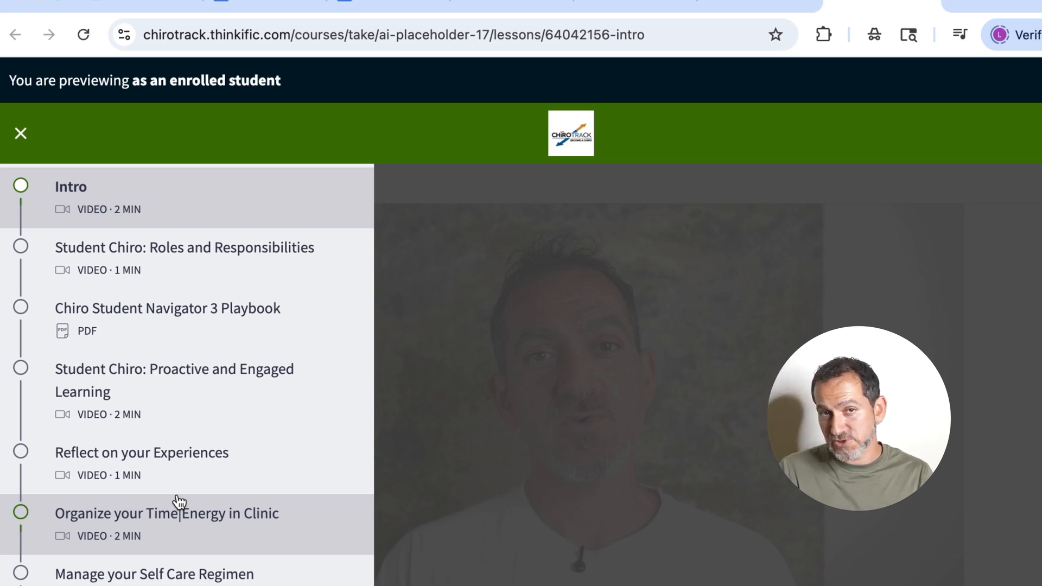
{"action": "scroll", "coordinate": [179, 502], "scroll_direction": "down", "scroll_amount": 5}
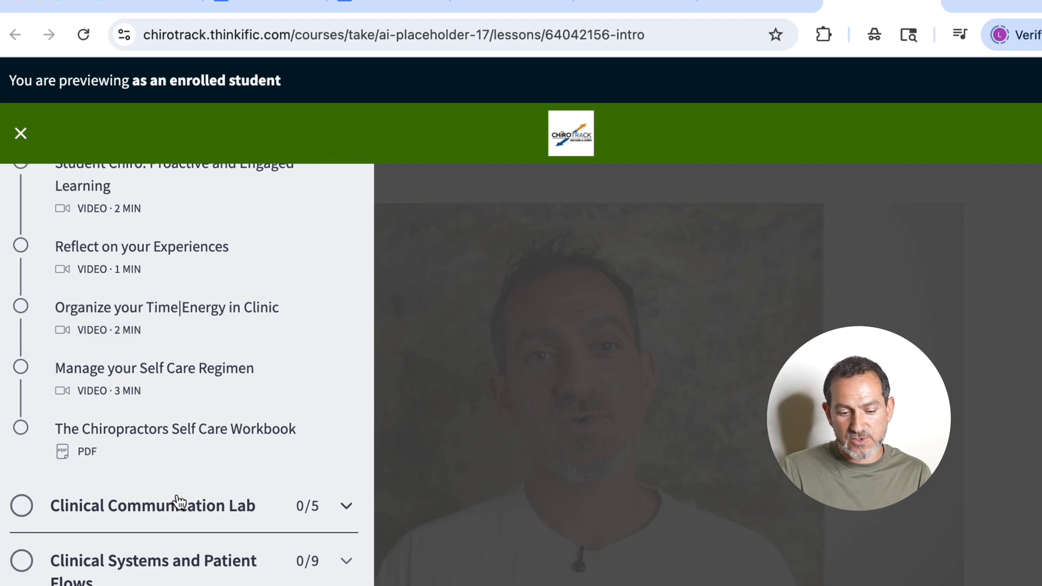
Expand the Clinical Communication Lab section of Module 9 and review its lessons.
{"action": "left_click", "coordinate": [174, 509]}
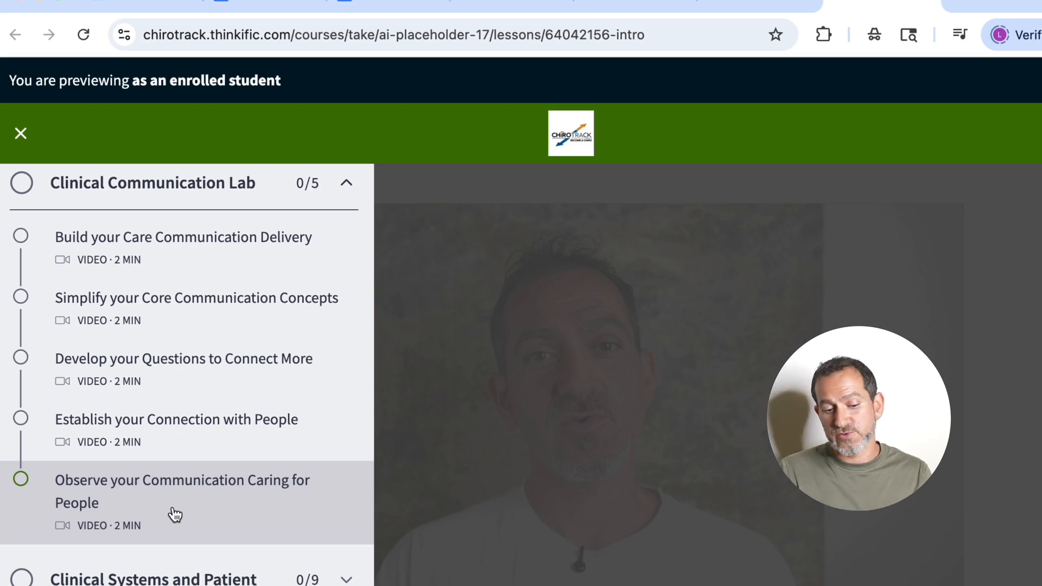
{"action": "scroll", "coordinate": [175, 515], "scroll_direction": "up", "scroll_amount": 1}
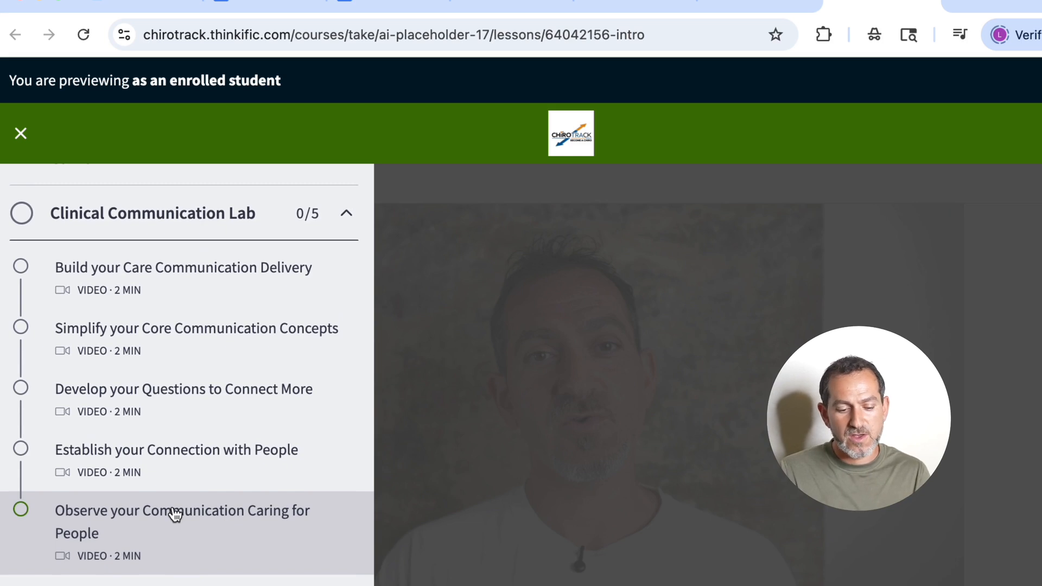
{"action": "scroll", "coordinate": [174, 514], "scroll_direction": "down", "scroll_amount": 1}
{"action": "scroll", "coordinate": [174, 515], "scroll_direction": "down", "scroll_amount": 2}
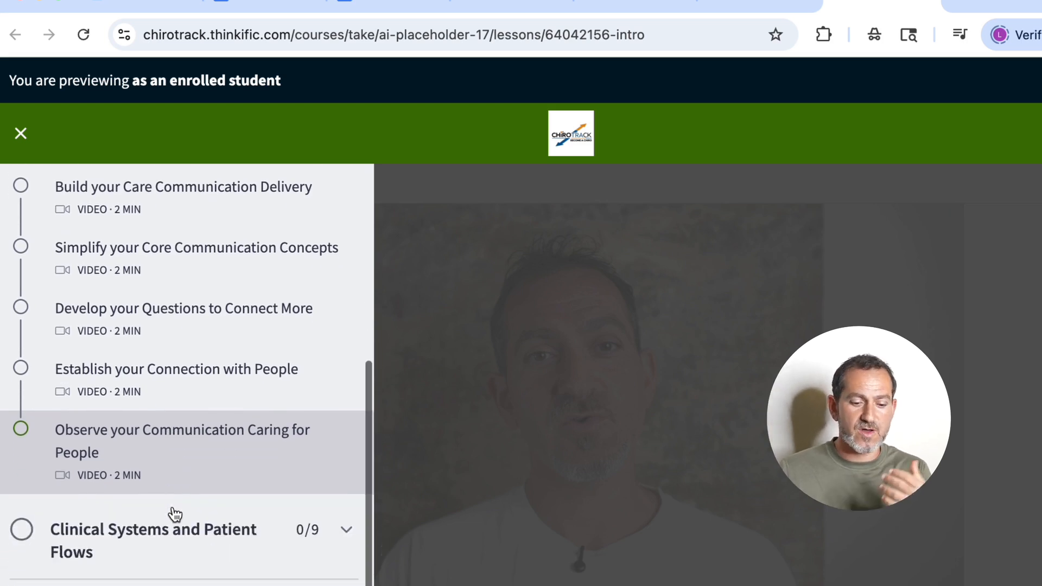
{"action": "scroll", "coordinate": [175, 515], "scroll_direction": "down", "scroll_amount": 1}
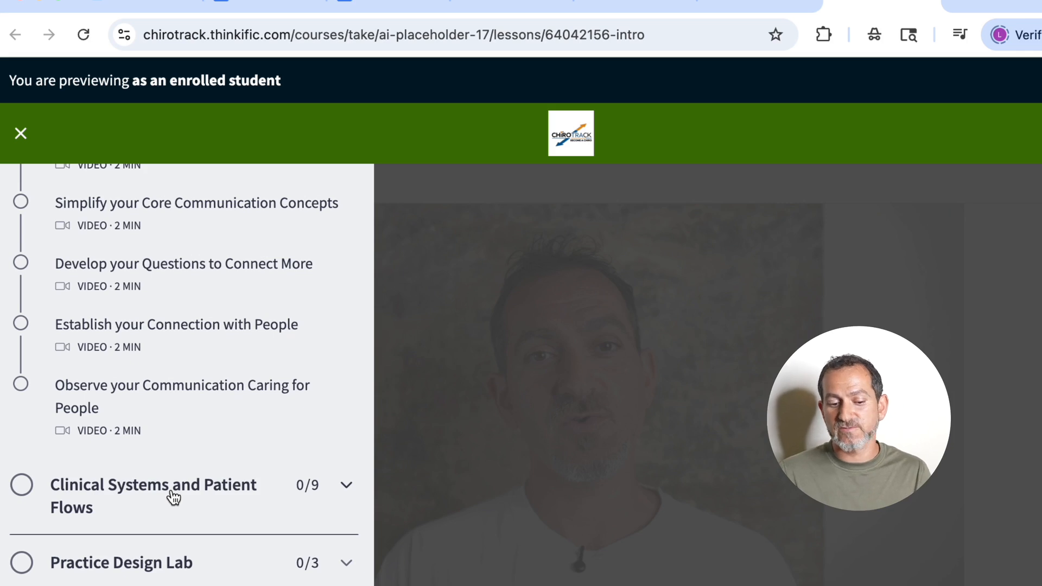
Expand the Clinical Systems and Patient Flows section and review its lessons through Contextualize your Care Plans.
{"action": "left_click", "coordinate": [174, 496]}
{"action": "scroll", "coordinate": [174, 496], "scroll_direction": "down", "scroll_amount": 7}
{"action": "scroll", "coordinate": [174, 497], "scroll_direction": "up", "scroll_amount": 1}
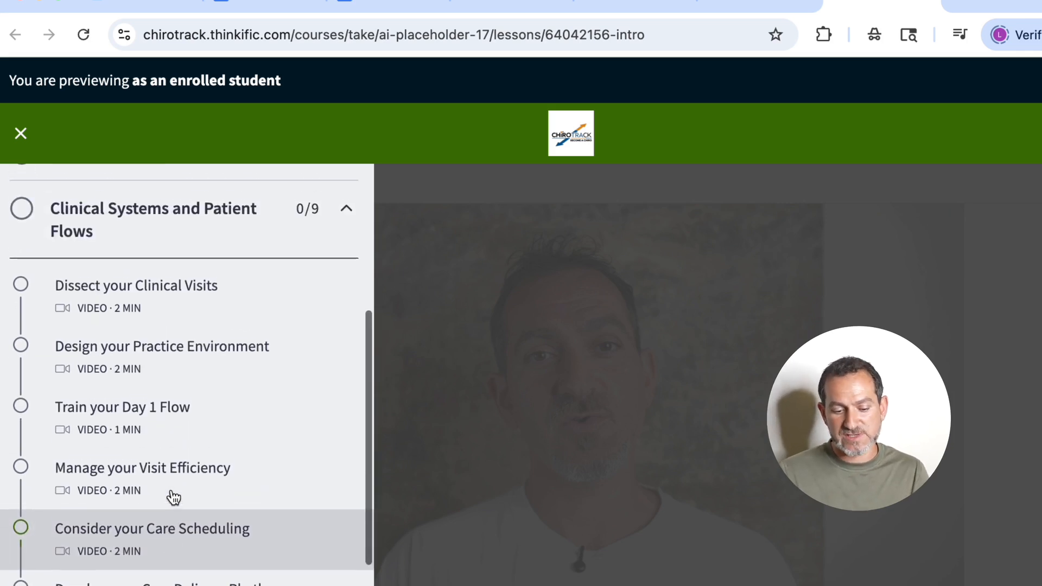
{"action": "scroll", "coordinate": [172, 496], "scroll_direction": "down", "scroll_amount": 2}
{"action": "scroll", "coordinate": [171, 496], "scroll_direction": "down", "scroll_amount": 4}
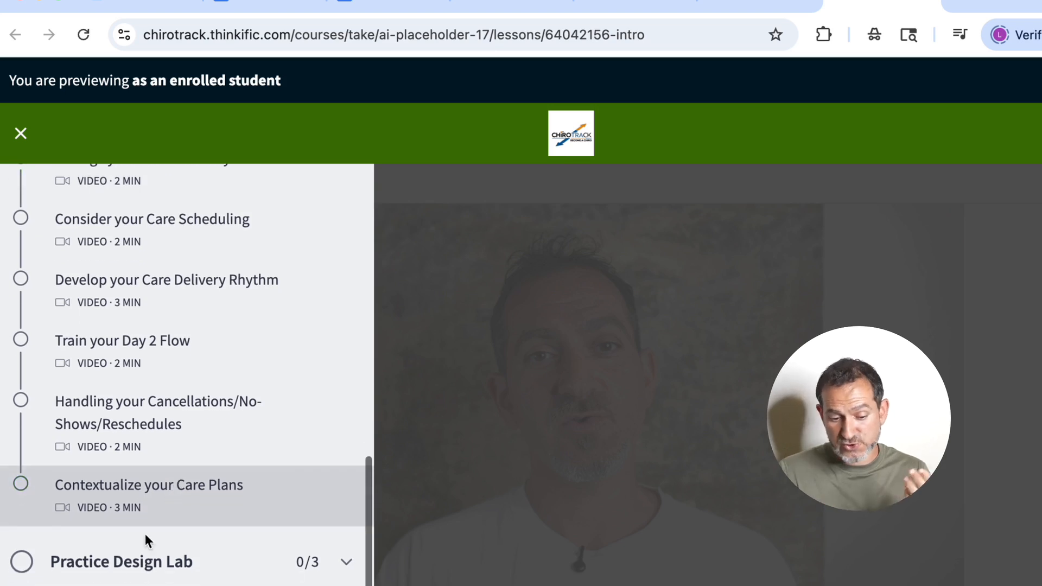
Expand the Practice Design Lab and Chiro Care Craft sections of Module 9 to view their lessons.
{"action": "left_click", "coordinate": [135, 562]}
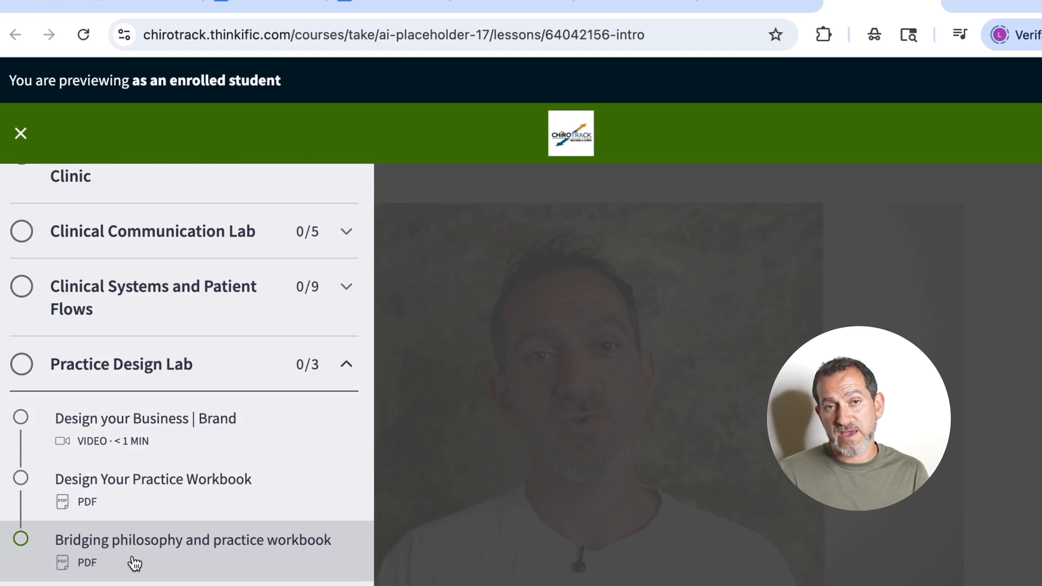
{"action": "left_click", "coordinate": [135, 585]}
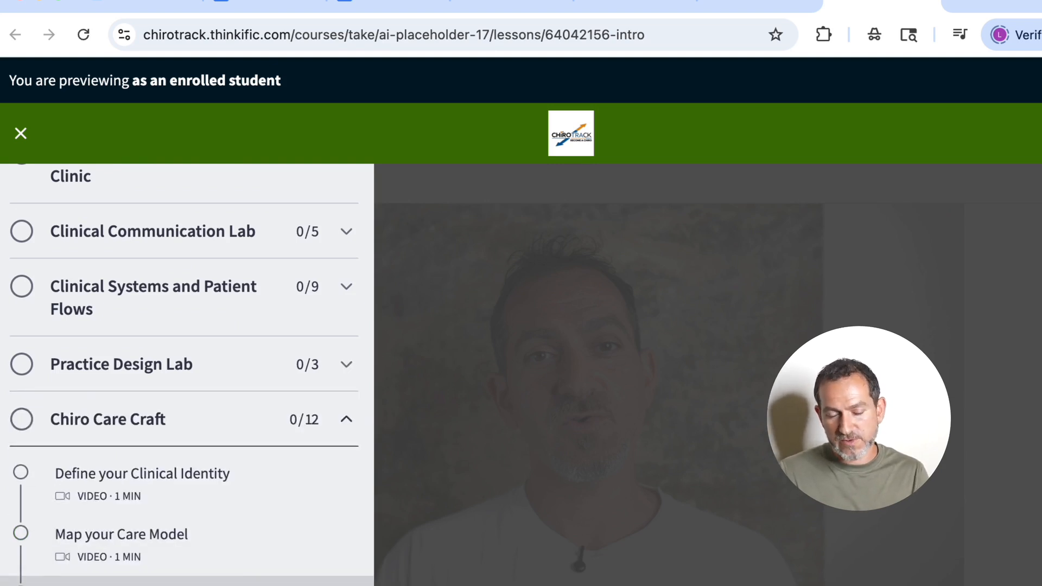
{"action": "scroll", "coordinate": [94, 443], "scroll_direction": "down", "scroll_amount": 2}
{"action": "scroll", "coordinate": [94, 442], "scroll_direction": "up", "scroll_amount": 5}
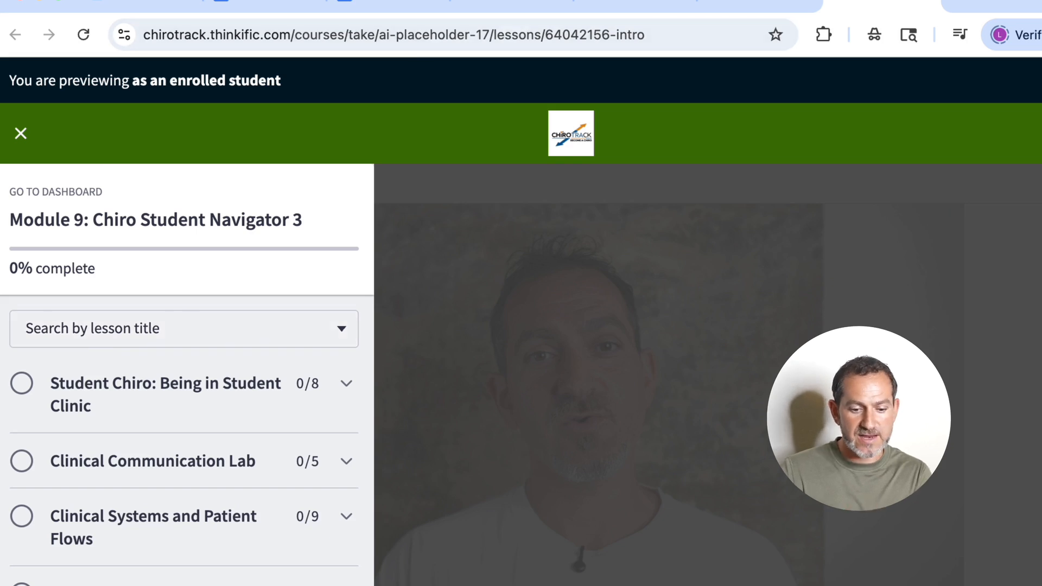
Switch to the Module 10 Chiro Student Navigator 3.5 preview and review the Practice Foundations - Pro Chiro Adaptation Strategy lessons.
{"action": "left_click", "coordinate": [974, 3]}
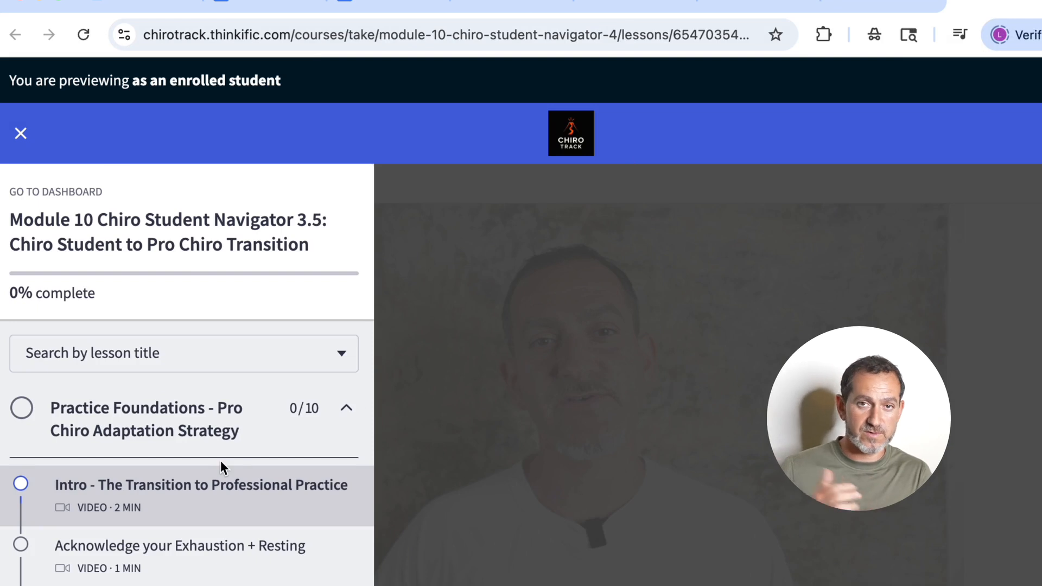
{"action": "scroll", "coordinate": [221, 462], "scroll_direction": "down", "scroll_amount": 3}
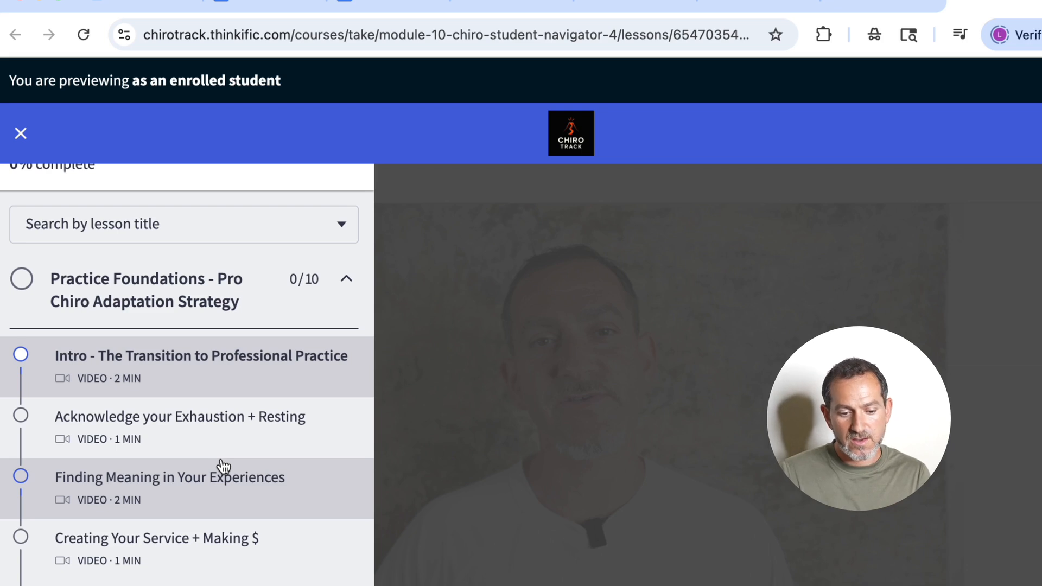
{"action": "scroll", "coordinate": [223, 466], "scroll_direction": "down", "scroll_amount": 1}
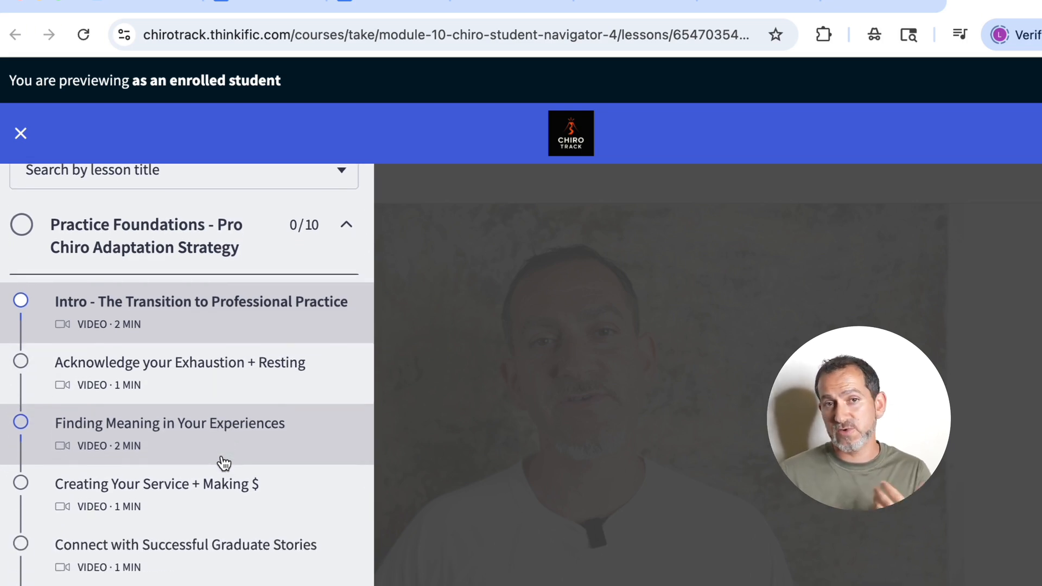
{"action": "scroll", "coordinate": [223, 463], "scroll_direction": "down", "scroll_amount": 1}
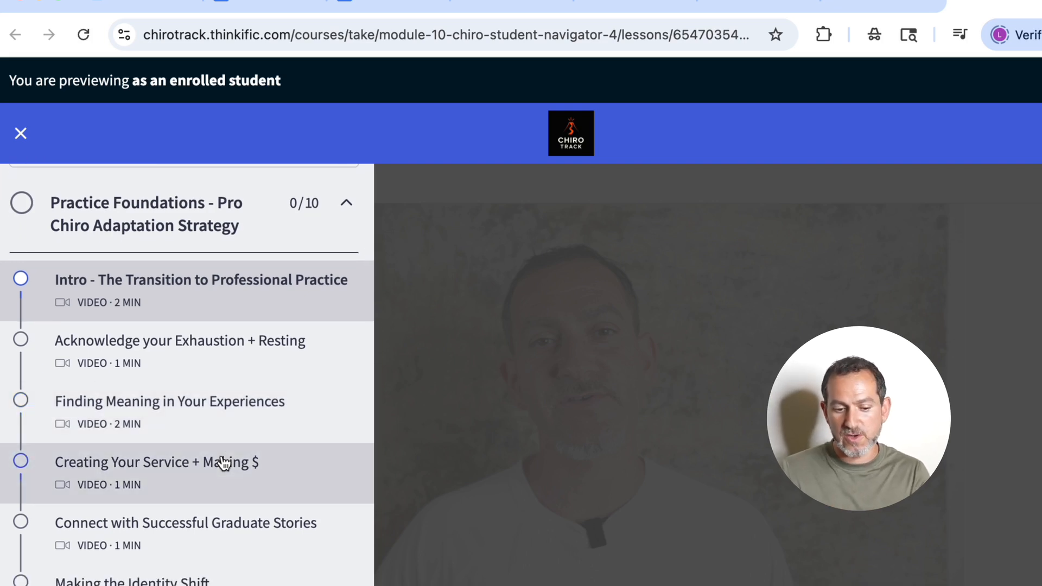
{"action": "scroll", "coordinate": [223, 463], "scroll_direction": "down", "scroll_amount": 3}
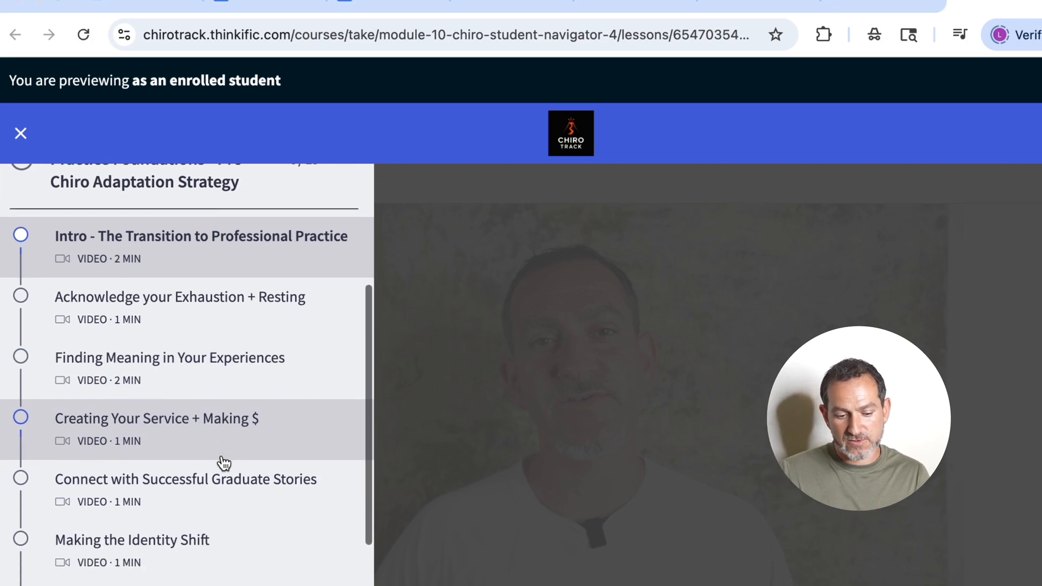
{"action": "scroll", "coordinate": [223, 462], "scroll_direction": "down", "scroll_amount": 4}
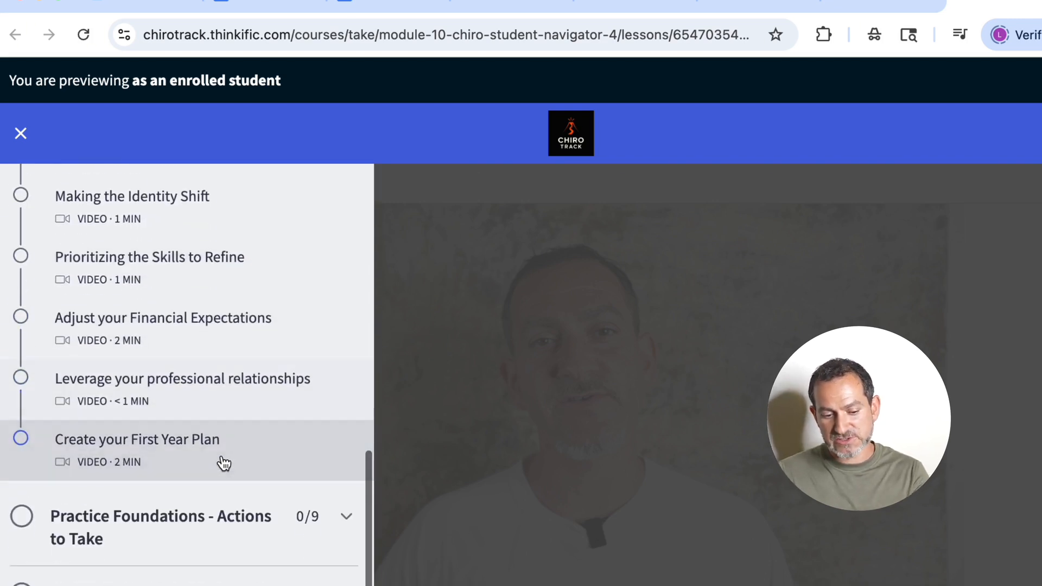
Expand the Practice Foundations - Actions to Take section of Module 10 and review its lessons.
{"action": "scroll", "coordinate": [179, 510], "scroll_direction": "down", "scroll_amount": 6}
{"action": "scroll", "coordinate": [175, 526], "scroll_direction": "down", "scroll_amount": 2}
{"action": "scroll", "coordinate": [175, 525], "scroll_direction": "up", "scroll_amount": 2}
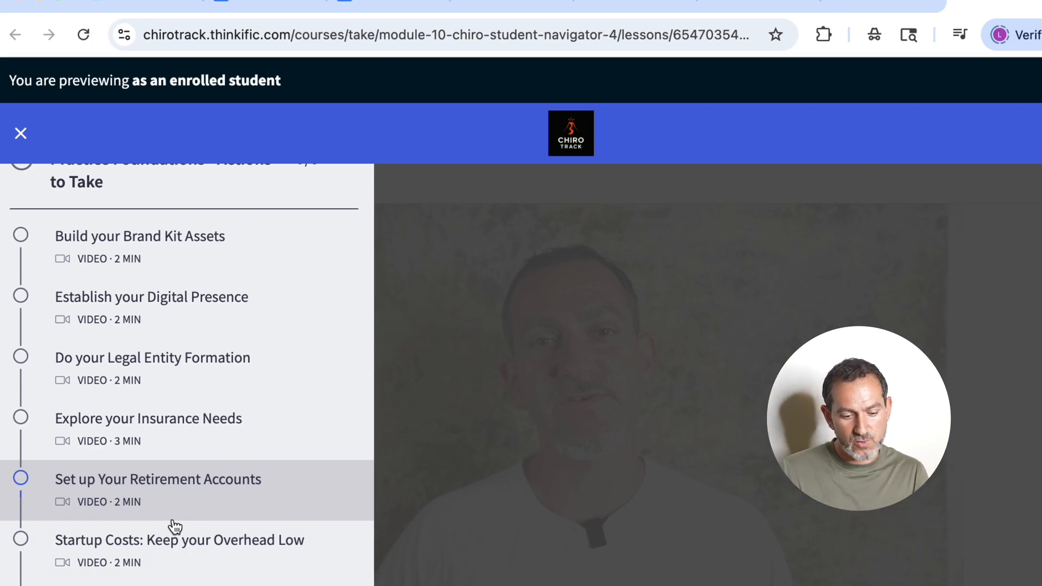
{"action": "scroll", "coordinate": [174, 526], "scroll_direction": "down", "scroll_amount": 5}
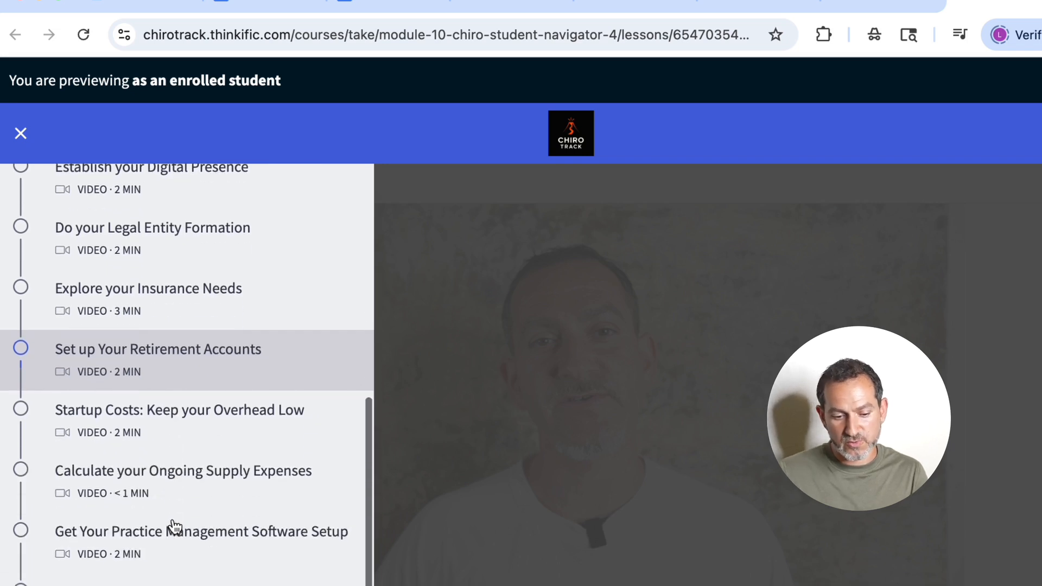
Expand the Building your Professional Presentation section, review its lessons, and return to the Module 10 section overview.
{"action": "left_click", "coordinate": [145, 574]}
{"action": "scroll", "coordinate": [135, 585], "scroll_direction": "down", "scroll_amount": 5}
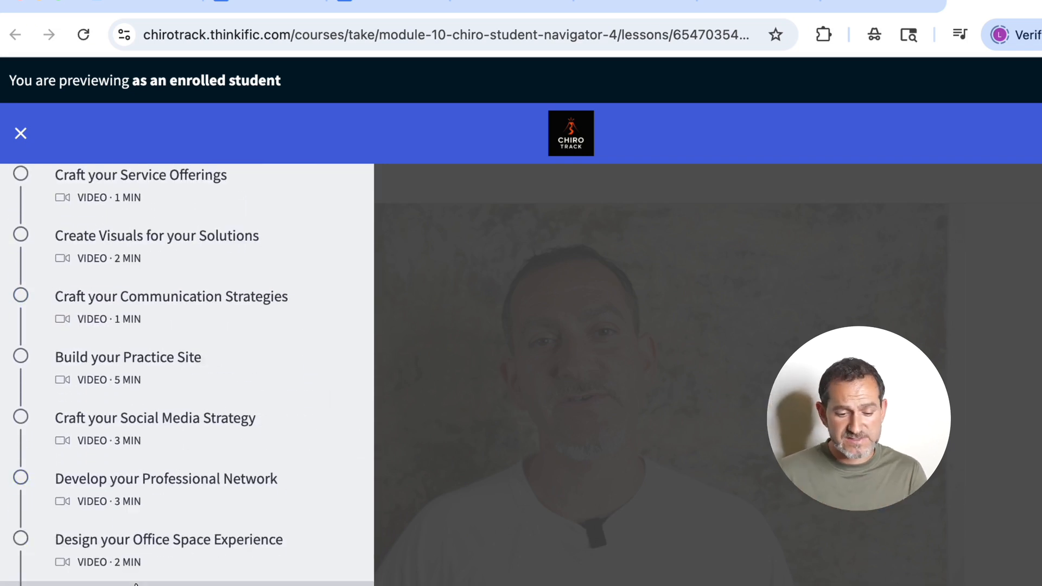
{"action": "scroll", "coordinate": [135, 584], "scroll_direction": "up", "scroll_amount": 1}
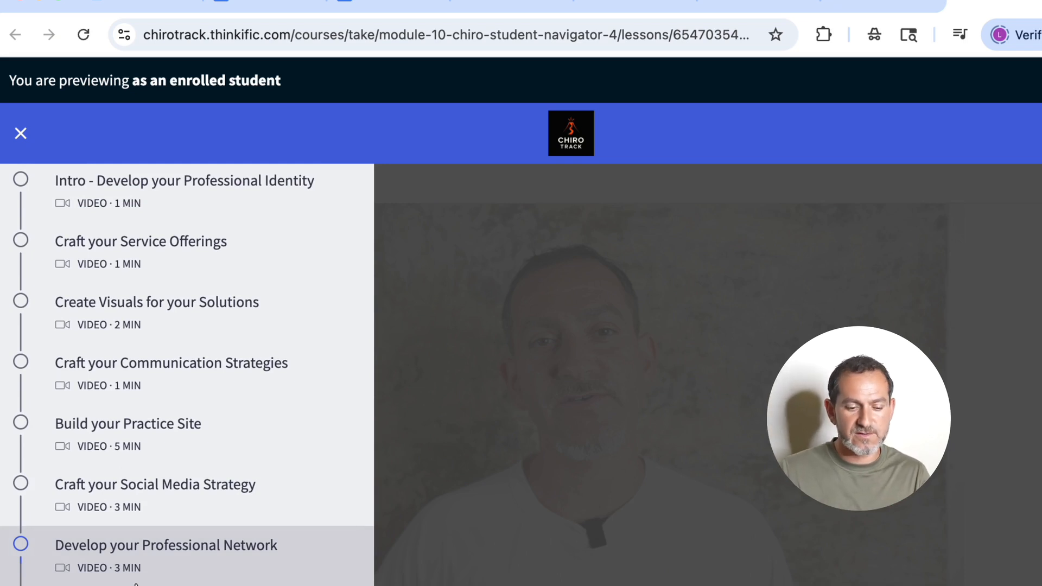
{"action": "scroll", "coordinate": [136, 584], "scroll_direction": "up", "scroll_amount": 8}
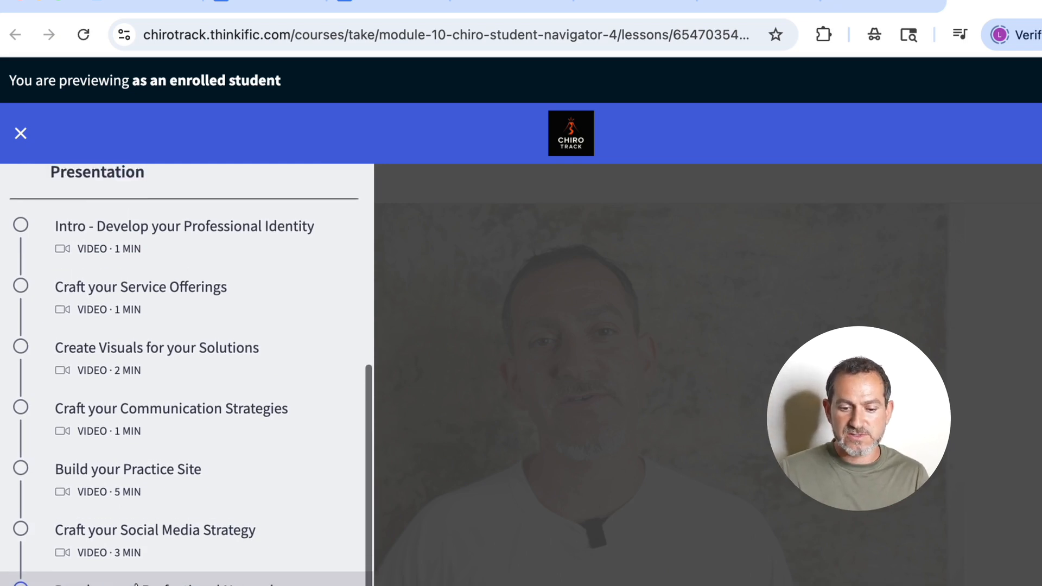
{"action": "scroll", "coordinate": [135, 584], "scroll_direction": "up", "scroll_amount": 1}
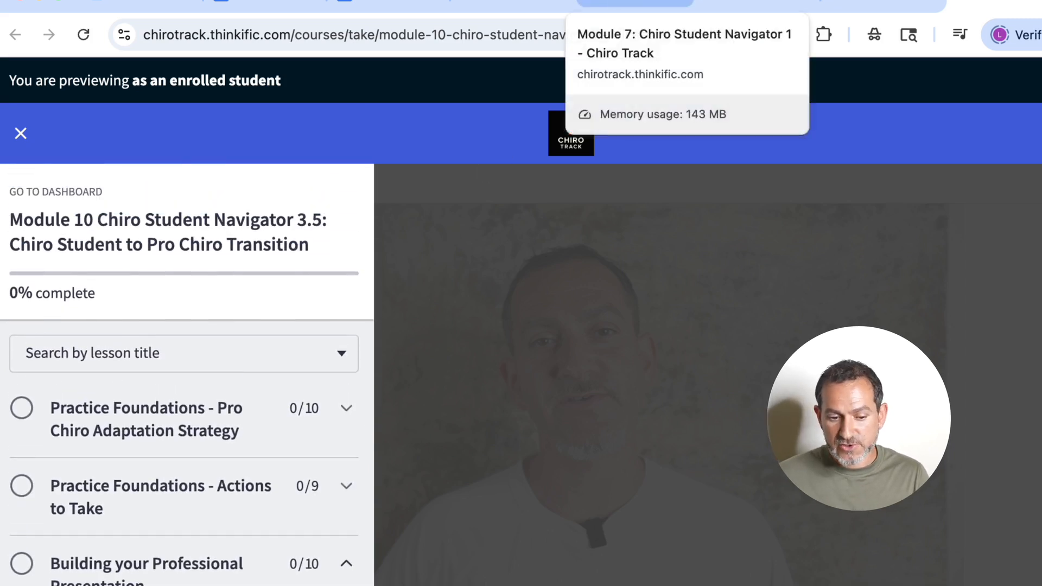
Switch to the Curriculum and Email Sequence Alignment Analysis document in Google Docs.
{"action": "left_click", "coordinate": [408, 2]}
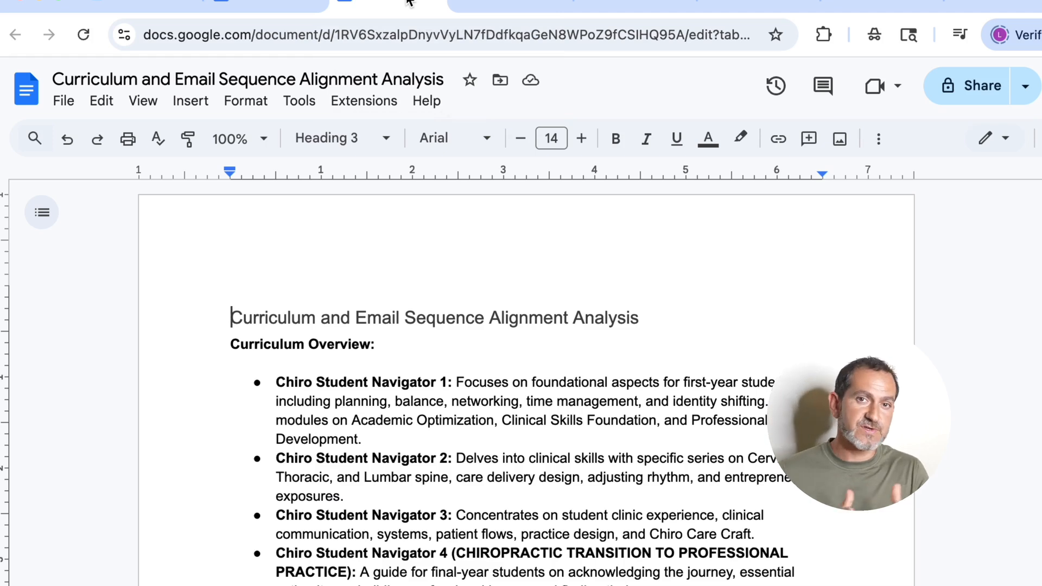